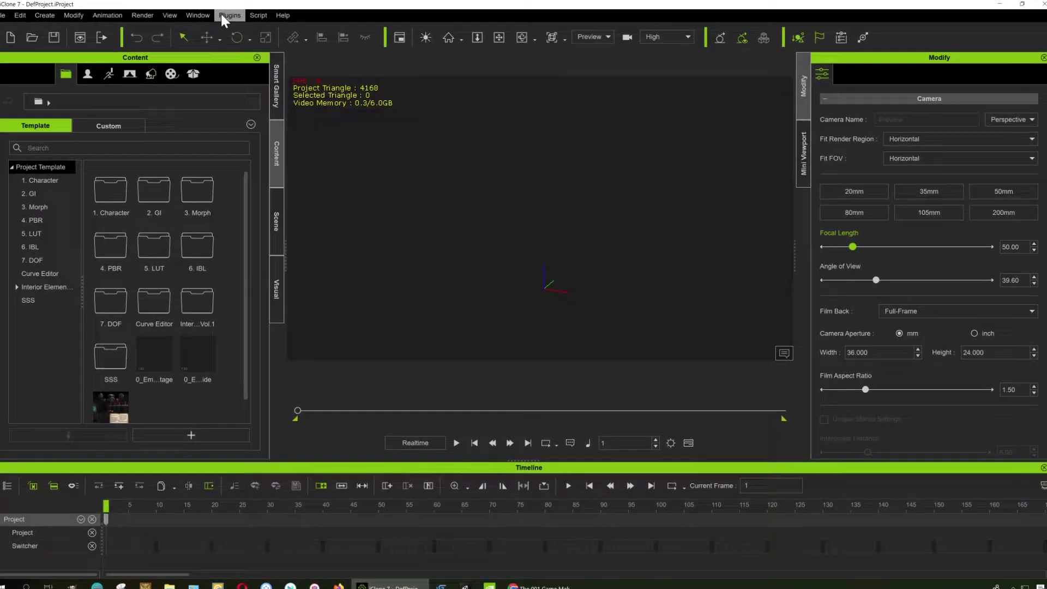
Preview the G-Tools Debris Generator from the Plugins menu, check its prop list, and close it.
{"action": "left_click", "coordinate": [223, 15]}
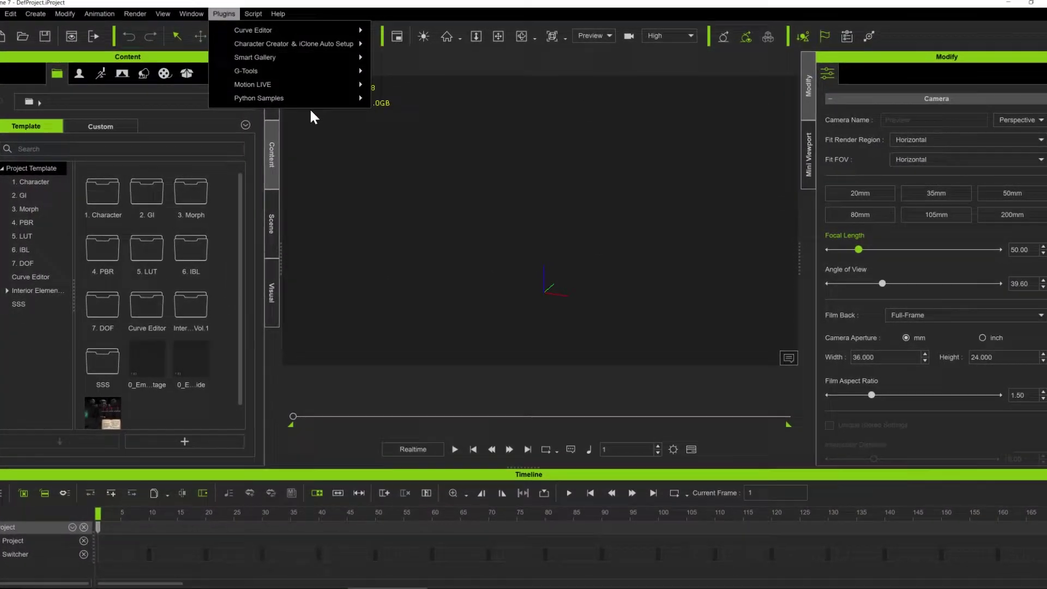
{"action": "mouse_move", "coordinate": [278, 69]}
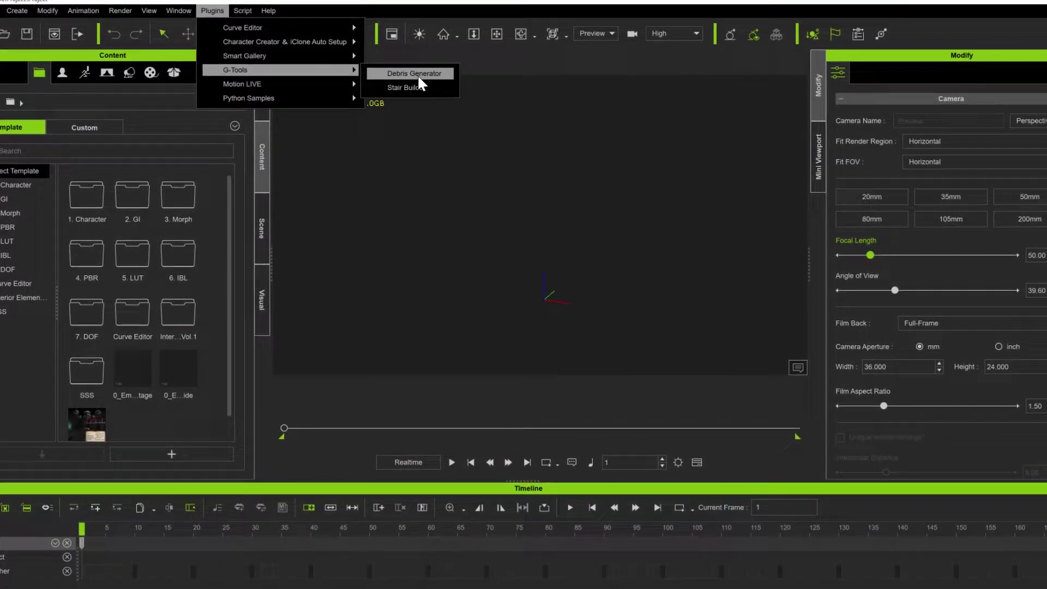
{"action": "left_click", "coordinate": [417, 74]}
{"action": "mouse_move", "coordinate": [434, 174]}
{"action": "left_mouse_down"}
{"action": "mouse_move", "coordinate": [601, 137]}
{"action": "mouse_move", "coordinate": [602, 111]}
{"action": "left_mouse_up"}
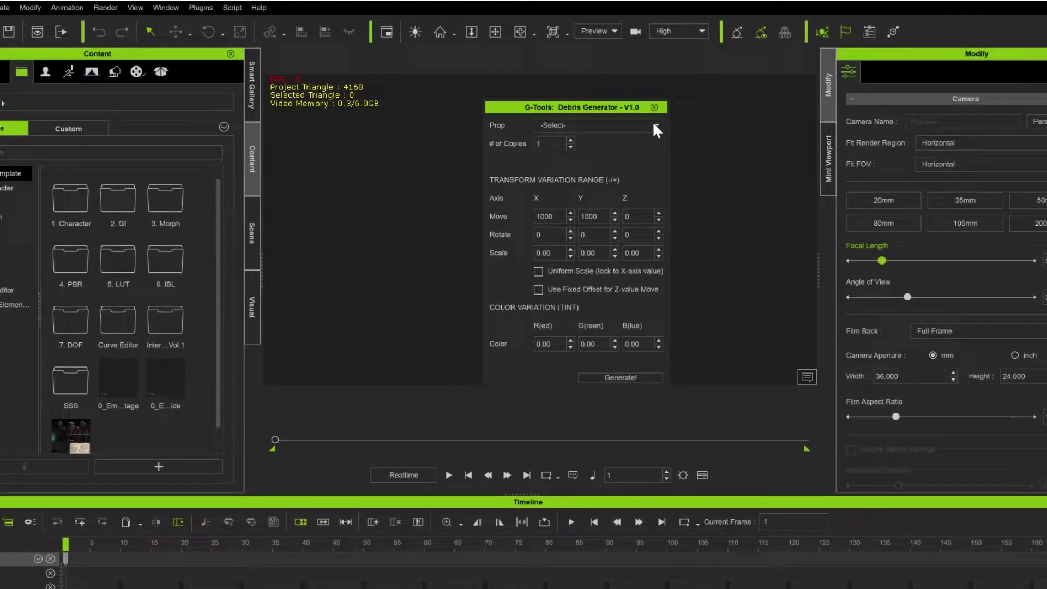
{"action": "left_click", "coordinate": [654, 124]}
{"action": "left_click", "coordinate": [655, 122]}
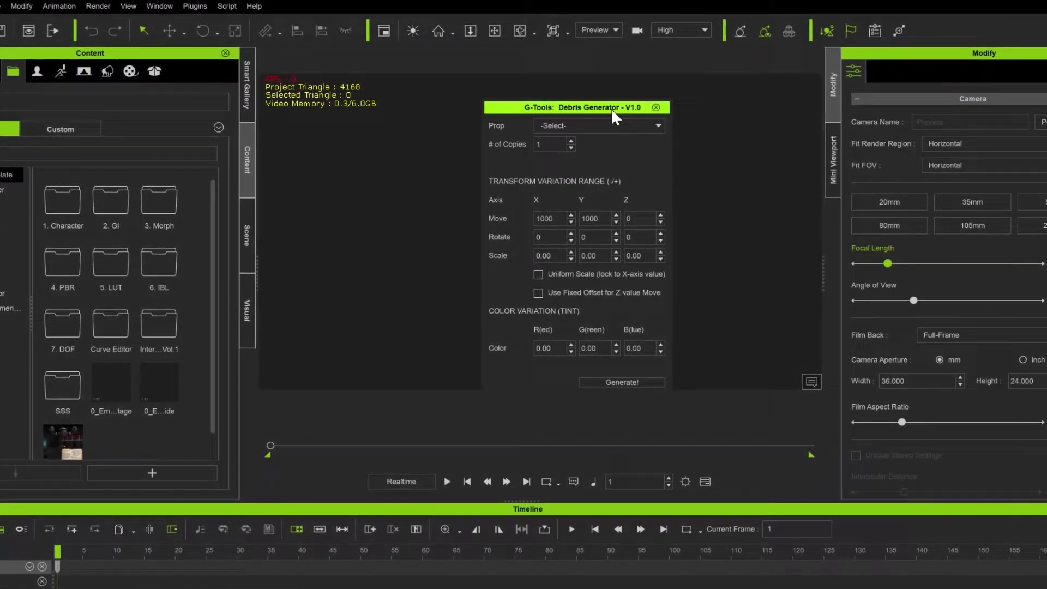
{"action": "left_click_drag", "start_coordinate": [612, 108], "coordinate": [568, 100]}
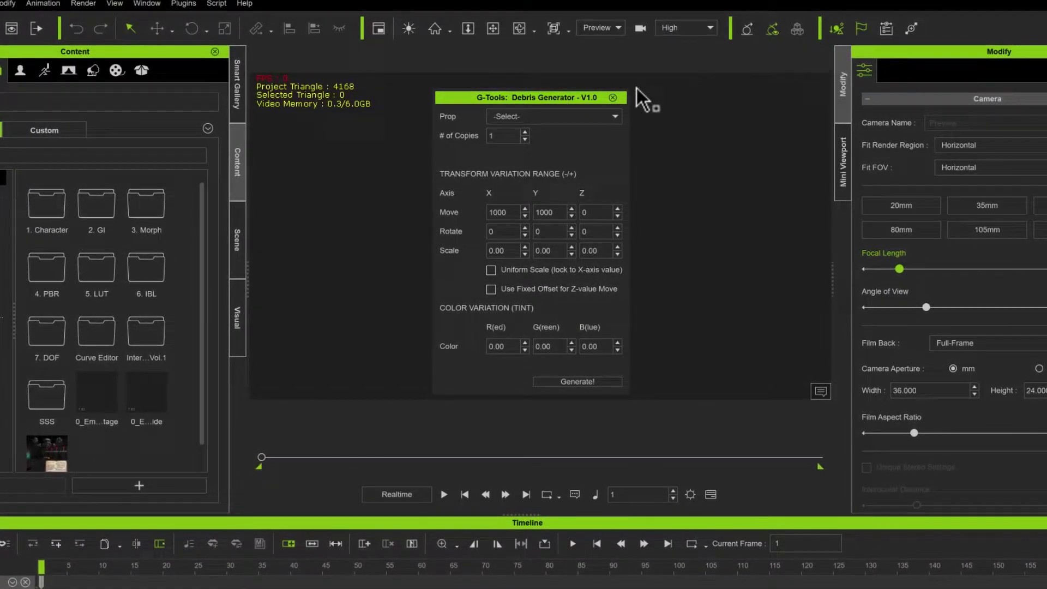
{"action": "left_click", "coordinate": [612, 98]}
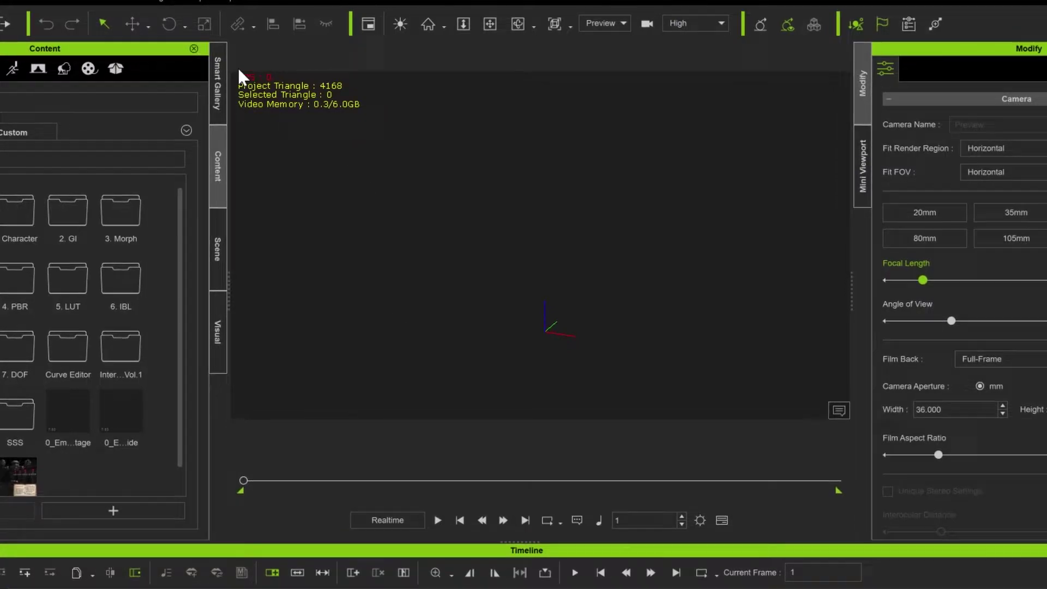
Drag Pyramid_002 from Set > Prop > 3D Blocks into the scene and view it from a slight angle.
{"action": "left_click", "coordinate": [150, 2]}
{"action": "mouse_move", "coordinate": [182, 65]}
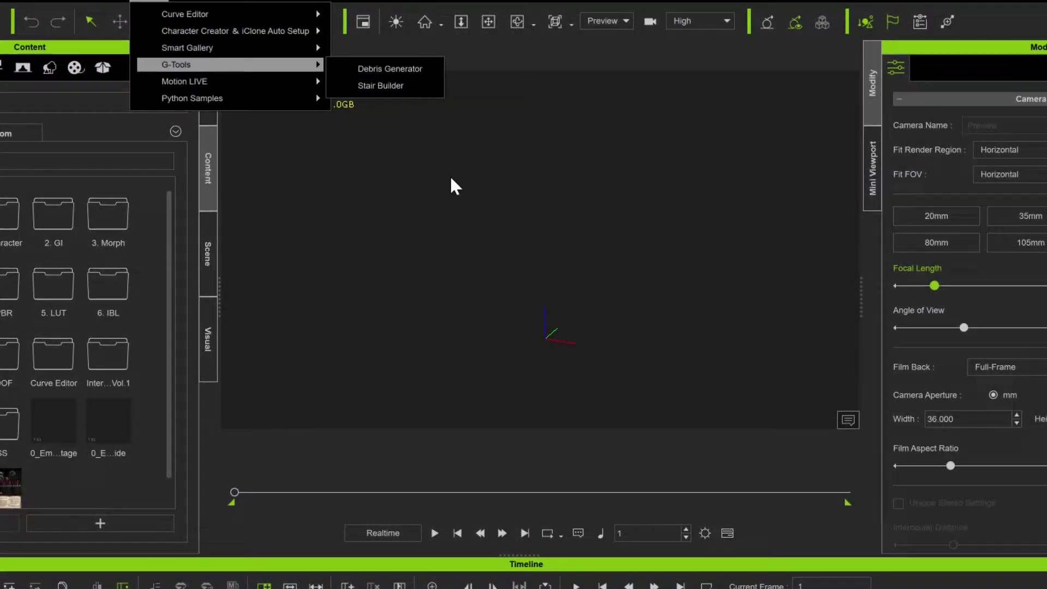
{"action": "left_click", "coordinate": [451, 175]}
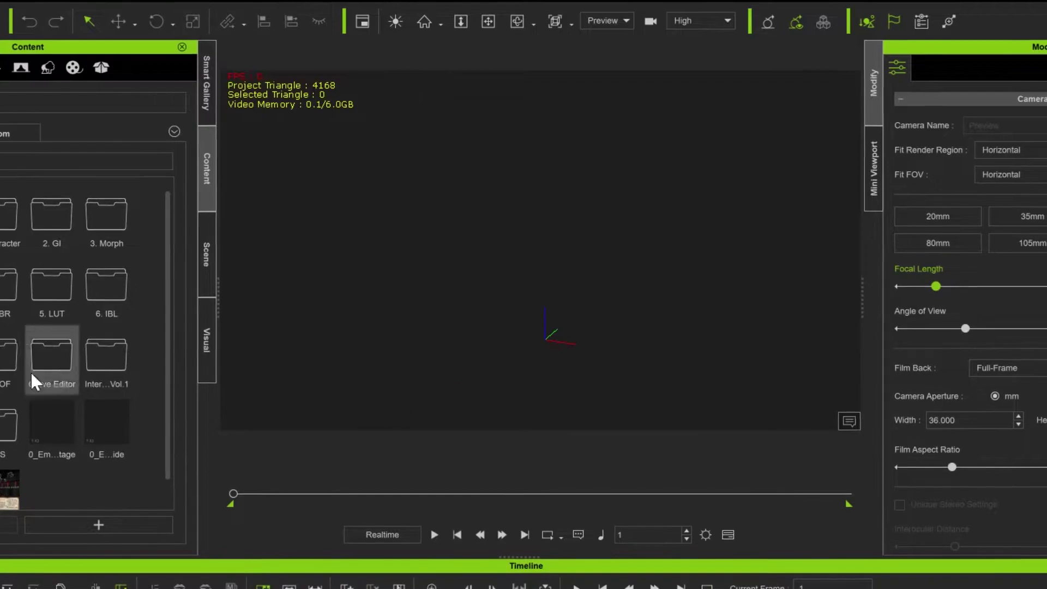
{"action": "left_click", "coordinate": [41, 69]}
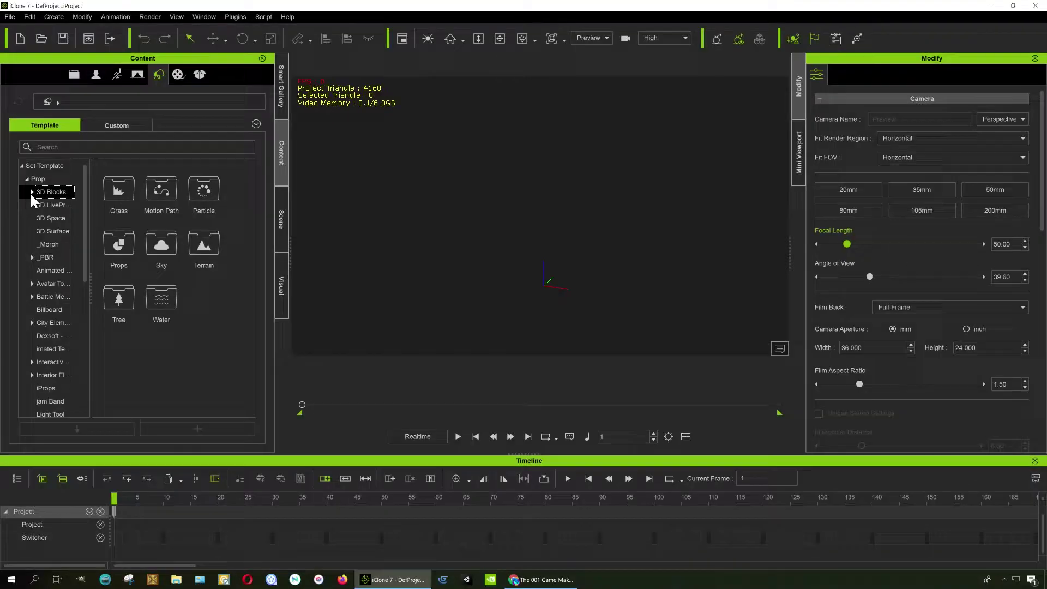
{"action": "left_click", "coordinate": [38, 194]}
{"action": "scroll", "coordinate": [225, 338], "scroll_direction": "down", "scroll_amount": 3}
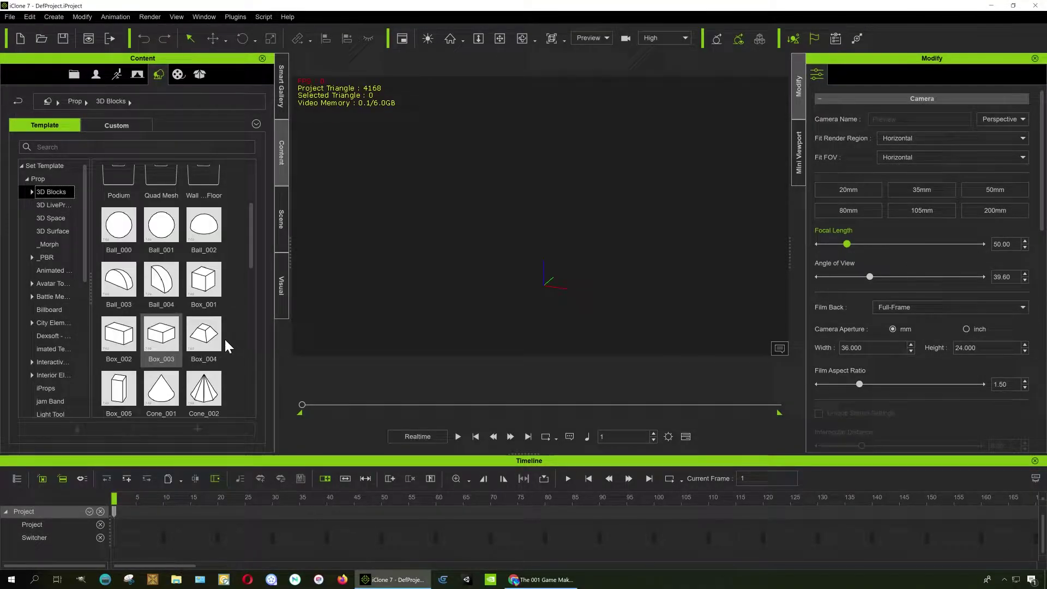
{"action": "scroll", "coordinate": [228, 339], "scroll_direction": "down", "scroll_amount": 3}
{"action": "scroll", "coordinate": [220, 332], "scroll_direction": "down", "scroll_amount": 3}
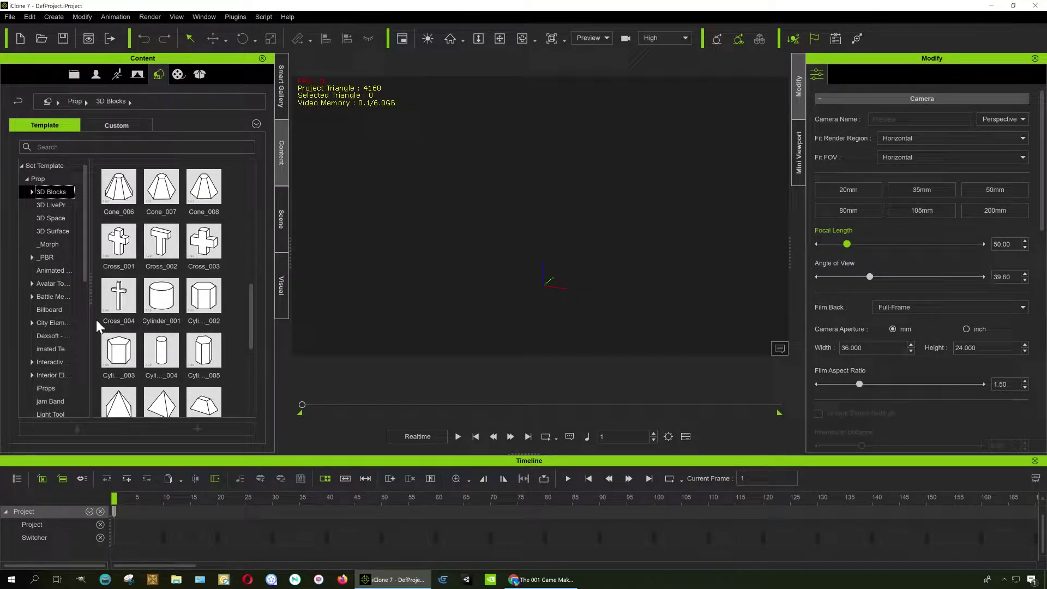
{"action": "scroll", "coordinate": [254, 341], "scroll_direction": "down", "scroll_amount": 3}
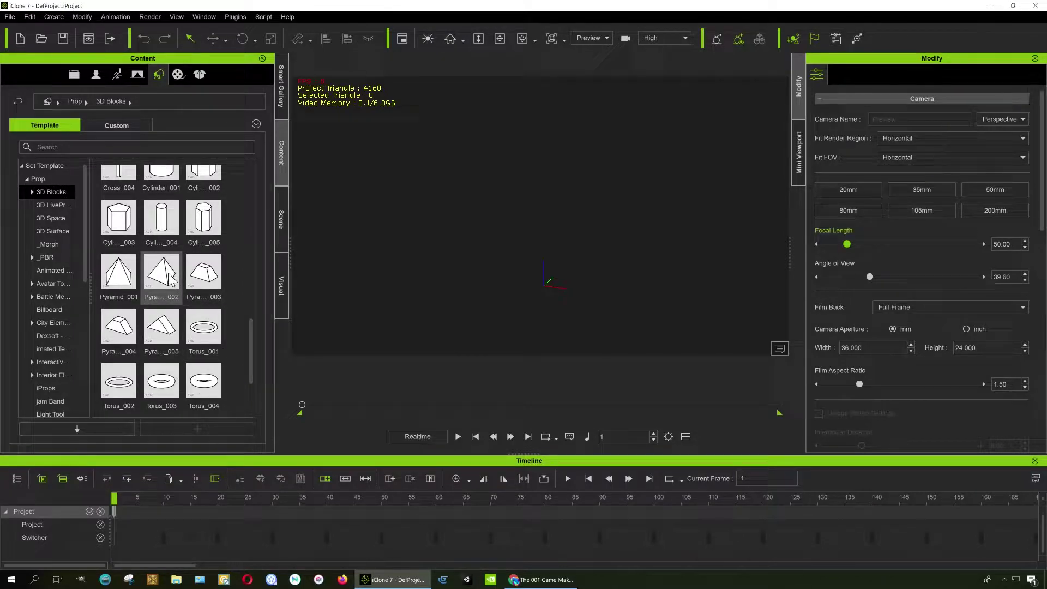
{"action": "left_click_drag", "start_coordinate": [169, 278], "coordinate": [524, 269]}
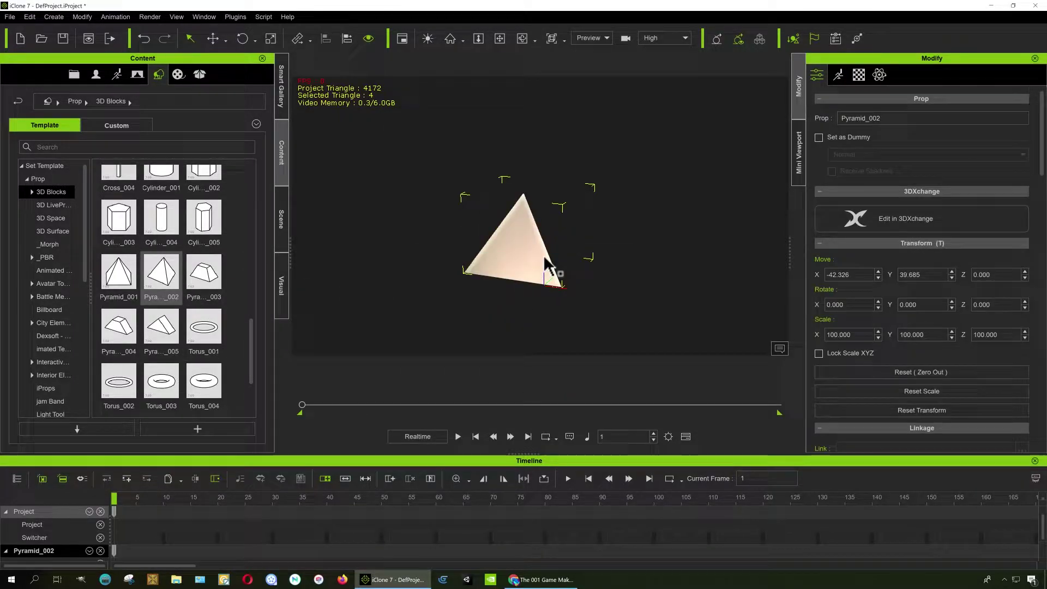
{"action": "mouse_move", "coordinate": [523, 270]}
{"action": "left_mouse_down"}
{"action": "mouse_move", "coordinate": [339, 281]}
{"action": "mouse_move", "coordinate": [638, 279]}
{"action": "mouse_move", "coordinate": [433, 283]}
{"action": "left_mouse_up"}
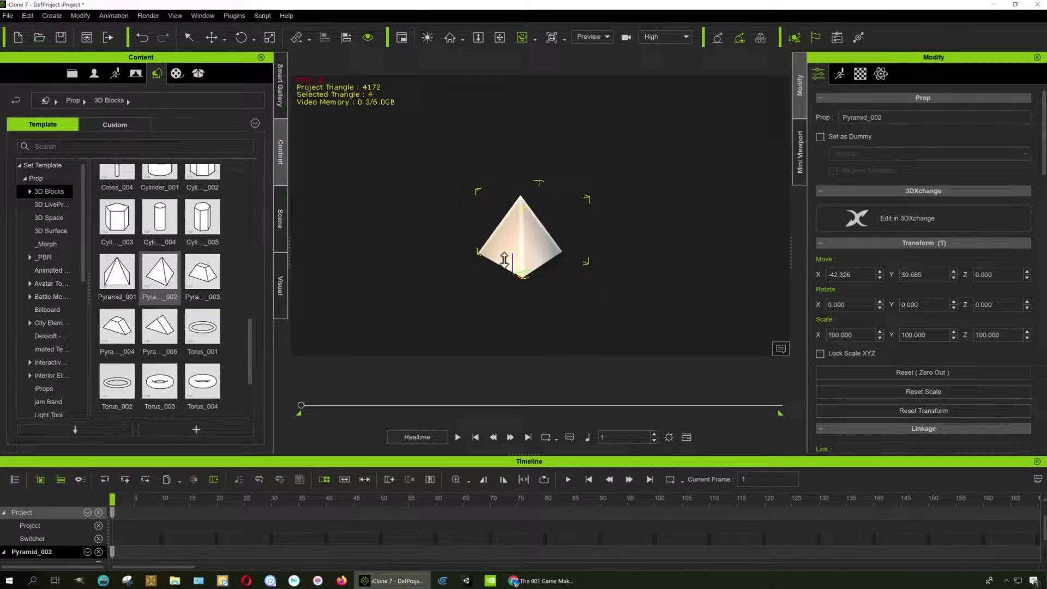
{"action": "mouse_move", "coordinate": [505, 261]}
{"action": "left_mouse_down"}
{"action": "mouse_move", "coordinate": [505, 245]}
{"action": "mouse_move", "coordinate": [491, 241]}
{"action": "left_mouse_up"}
{"action": "left_click", "coordinate": [495, 37]}
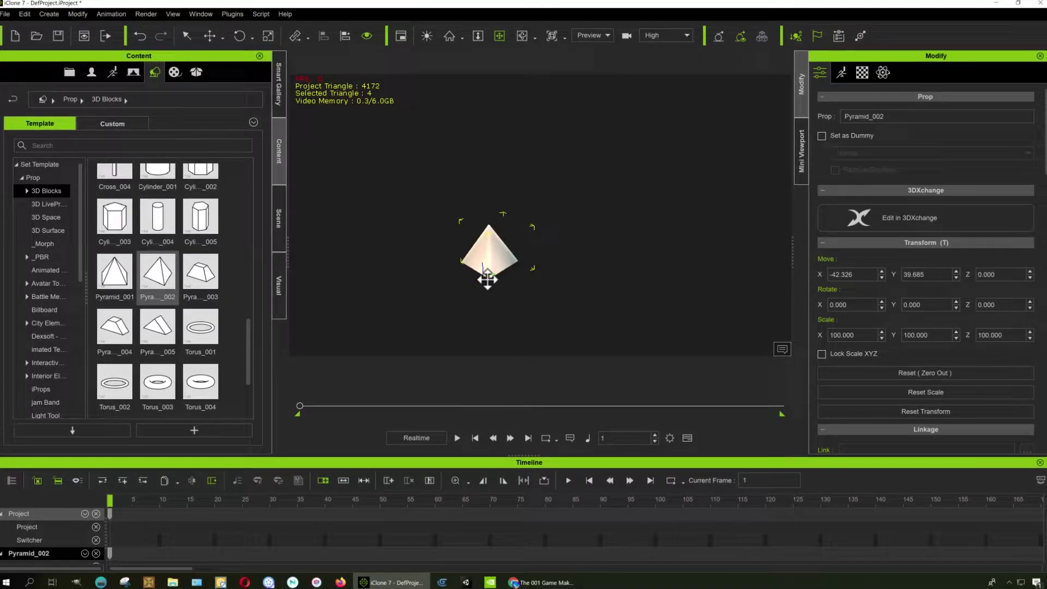
Launch the Debris Generator and target Pyramid_002 with 14 copies.
{"action": "left_click", "coordinate": [234, 14]}
{"action": "mouse_move", "coordinate": [262, 68]}
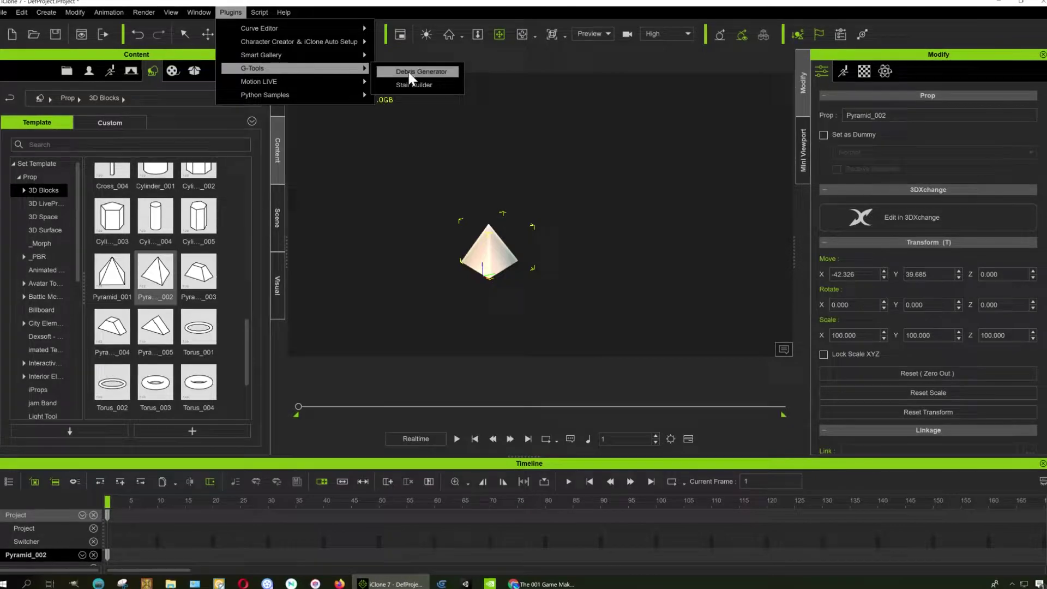
{"action": "left_click", "coordinate": [421, 72]}
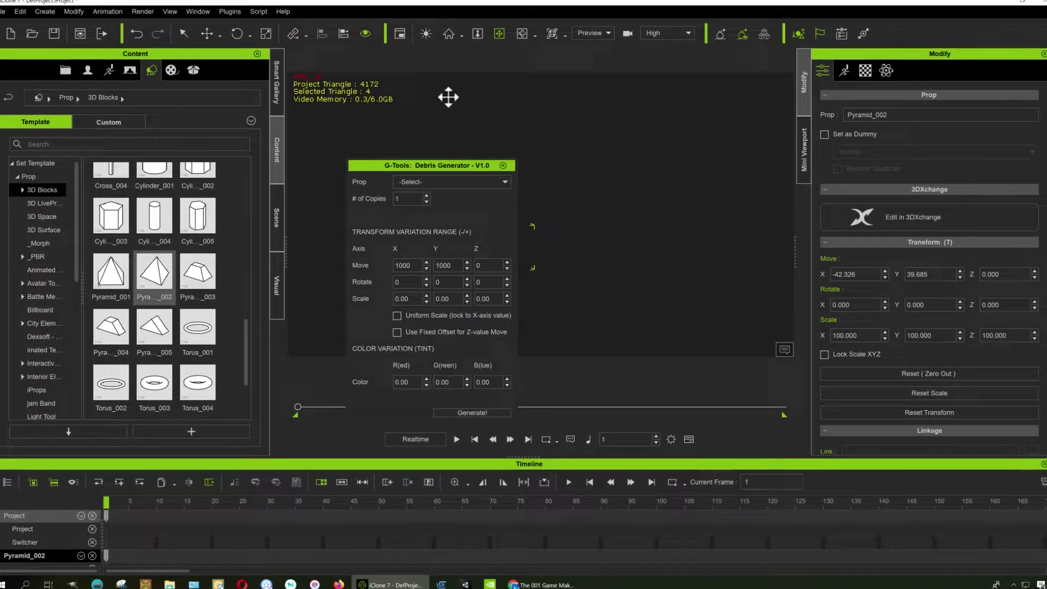
{"action": "left_click_drag", "start_coordinate": [470, 164], "coordinate": [724, 99]}
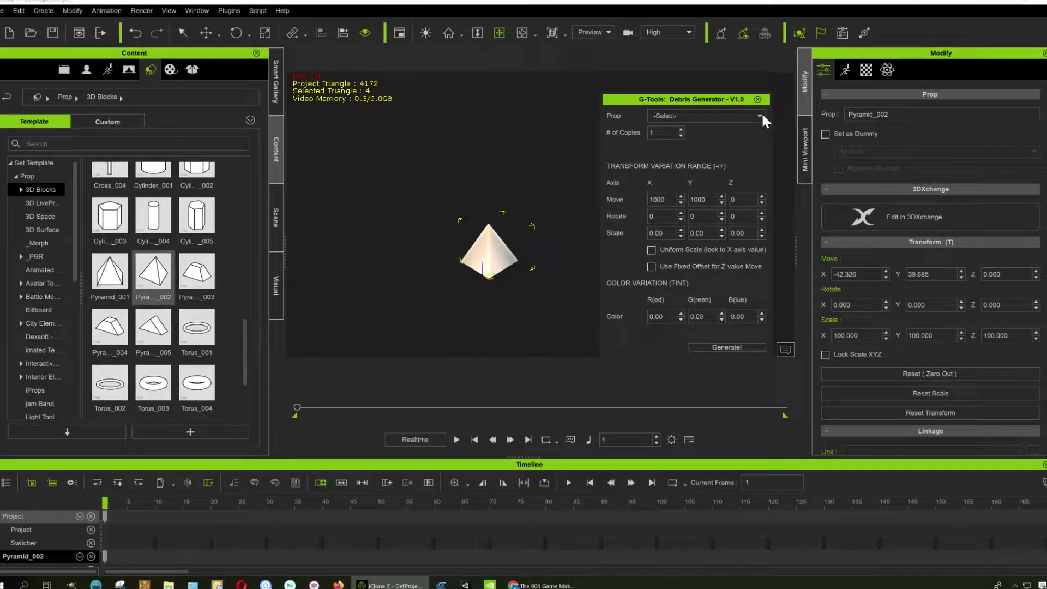
{"action": "left_click", "coordinate": [759, 113]}
{"action": "left_click", "coordinate": [691, 141]}
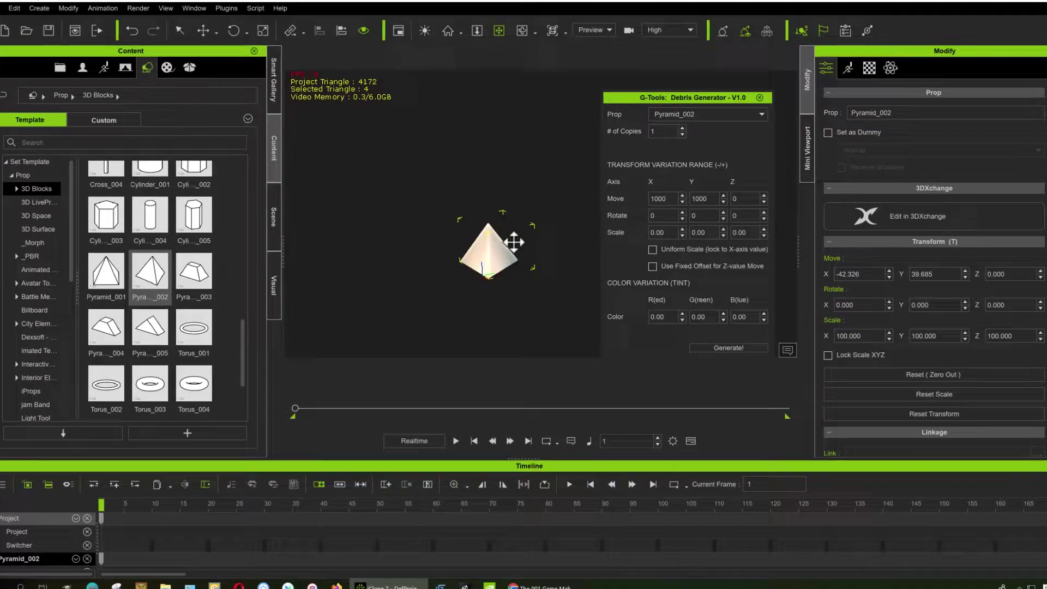
{"action": "left_click", "coordinate": [682, 128]}
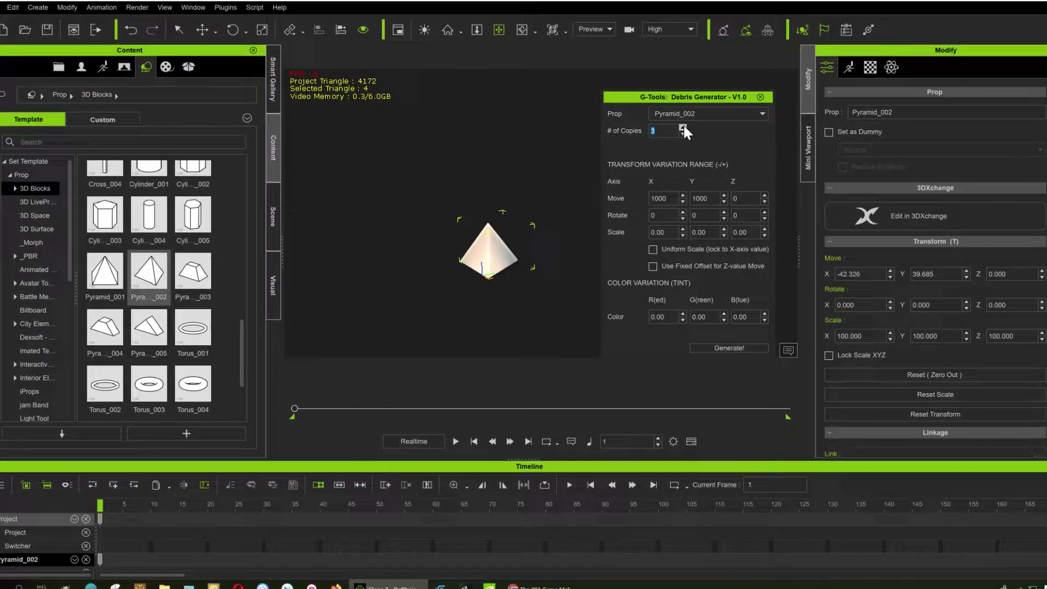
{"action": "left_click", "coordinate": [682, 127]}
{"action": "left_click", "coordinate": [682, 127]}
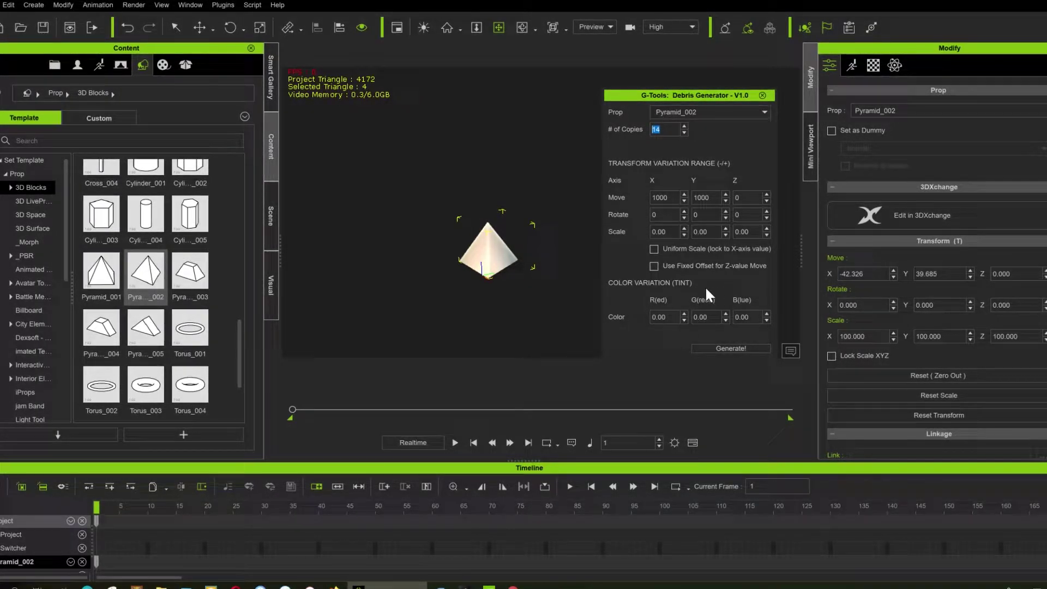
Set rotation variation to 4/5/3 and scale variation to 0.20/0.05/0.10.
{"action": "left_click", "coordinate": [663, 213]}
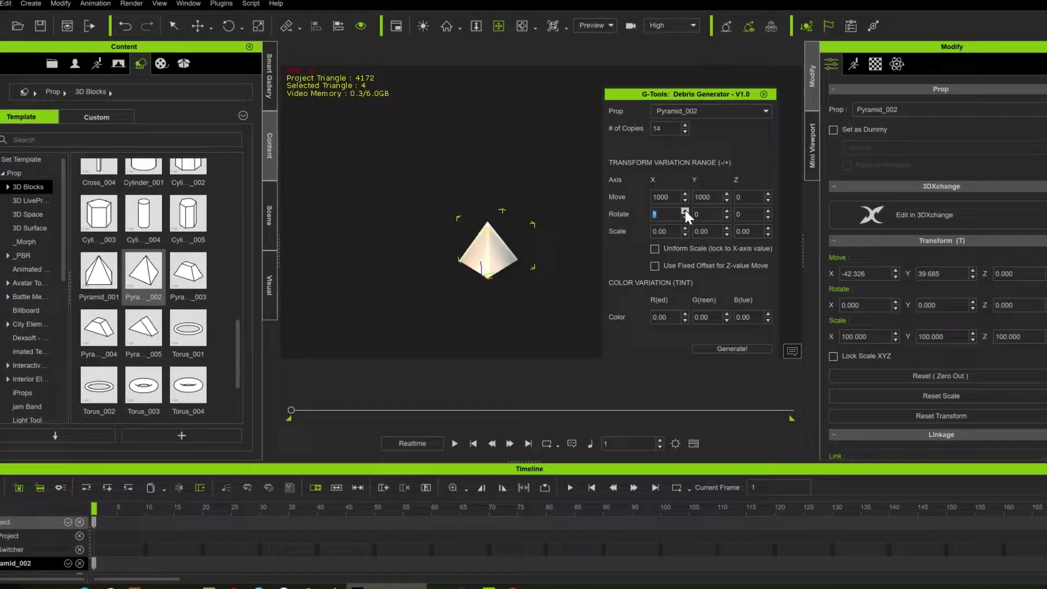
{"action": "left_click", "coordinate": [684, 209]}
{"action": "left_click", "coordinate": [726, 210]}
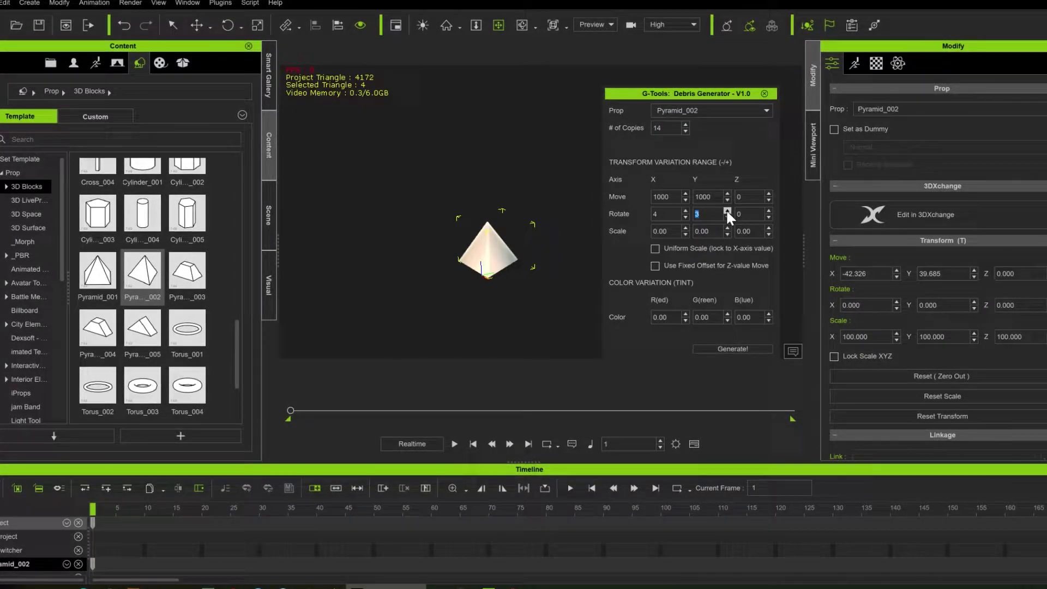
{"action": "left_click", "coordinate": [768, 210]}
{"action": "left_click", "coordinate": [769, 210]}
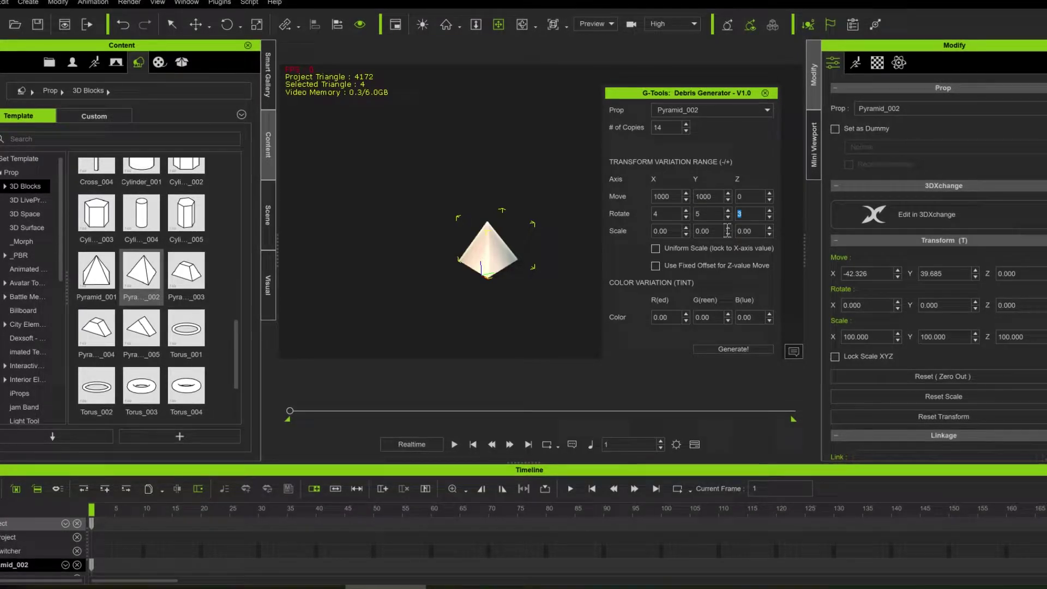
{"action": "left_click", "coordinate": [687, 226]}
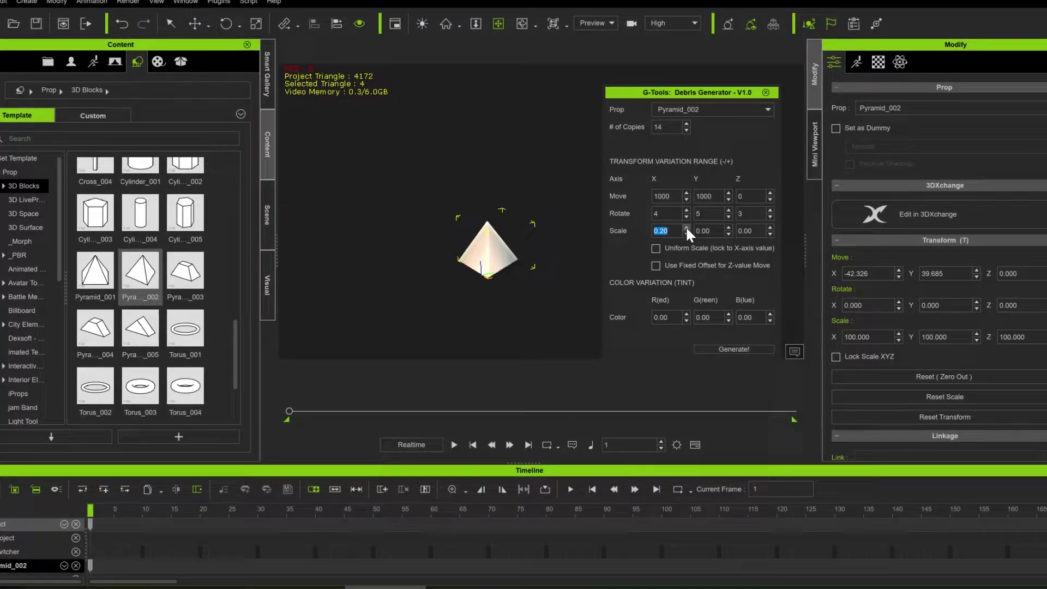
{"action": "left_click", "coordinate": [686, 226]}
{"action": "left_click", "coordinate": [686, 226]}
{"action": "left_click", "coordinate": [729, 225]}
{"action": "left_click", "coordinate": [769, 227]}
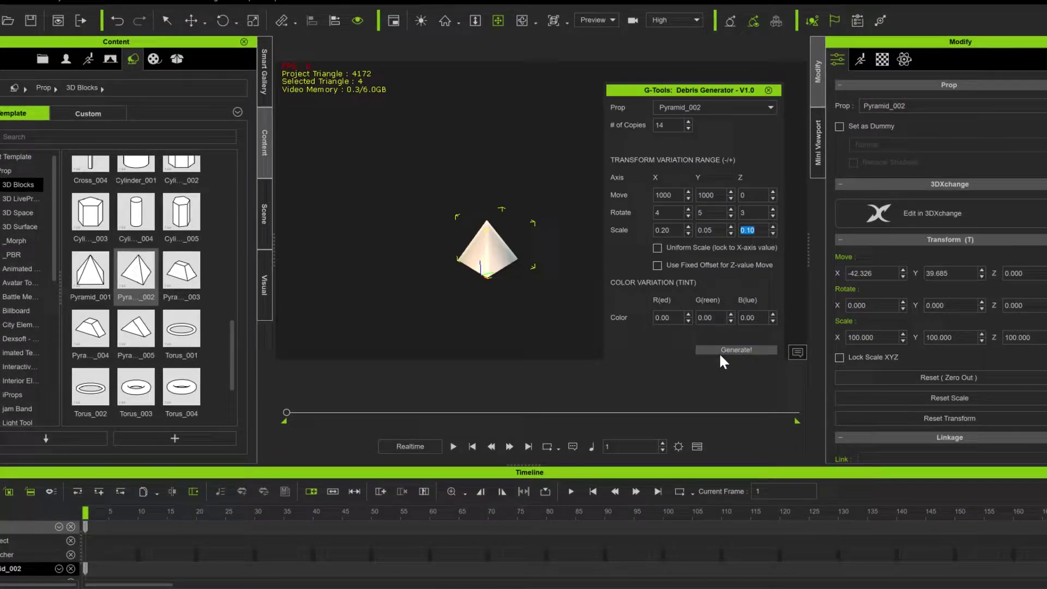
{"action": "left_click_drag", "start_coordinate": [701, 89], "coordinate": [703, 60]}
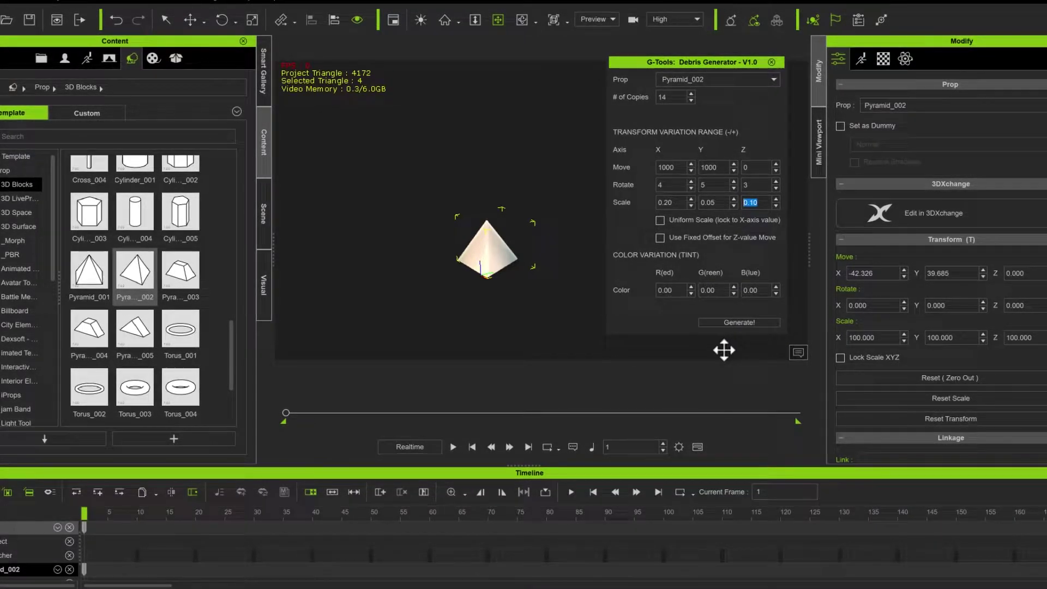
Generate the 14 scattered pyramids and orbit the view to inspect them.
{"action": "left_click", "coordinate": [744, 323]}
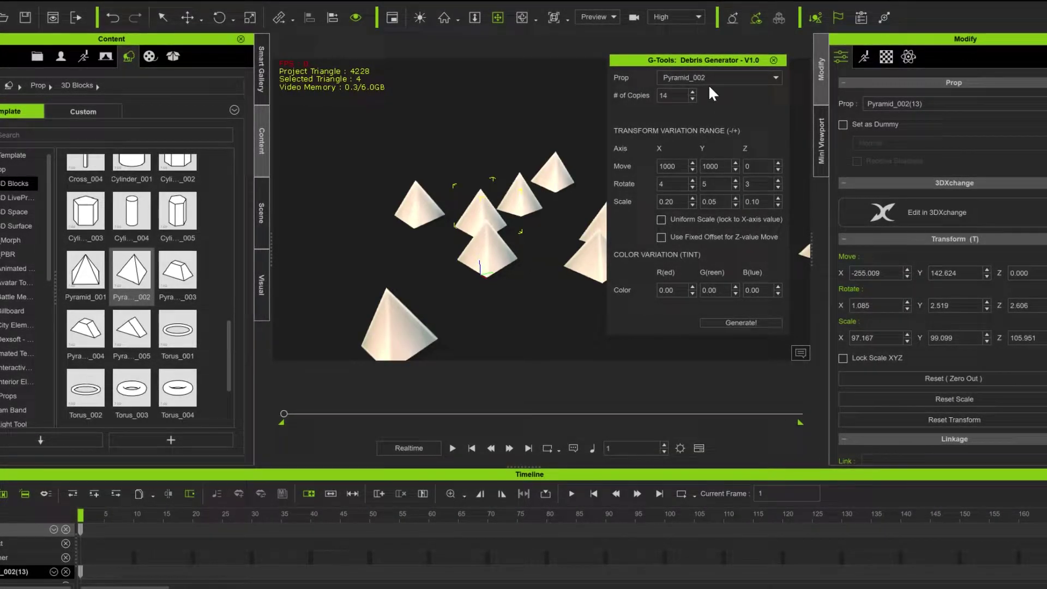
{"action": "left_click_drag", "start_coordinate": [712, 60], "coordinate": [903, 163]}
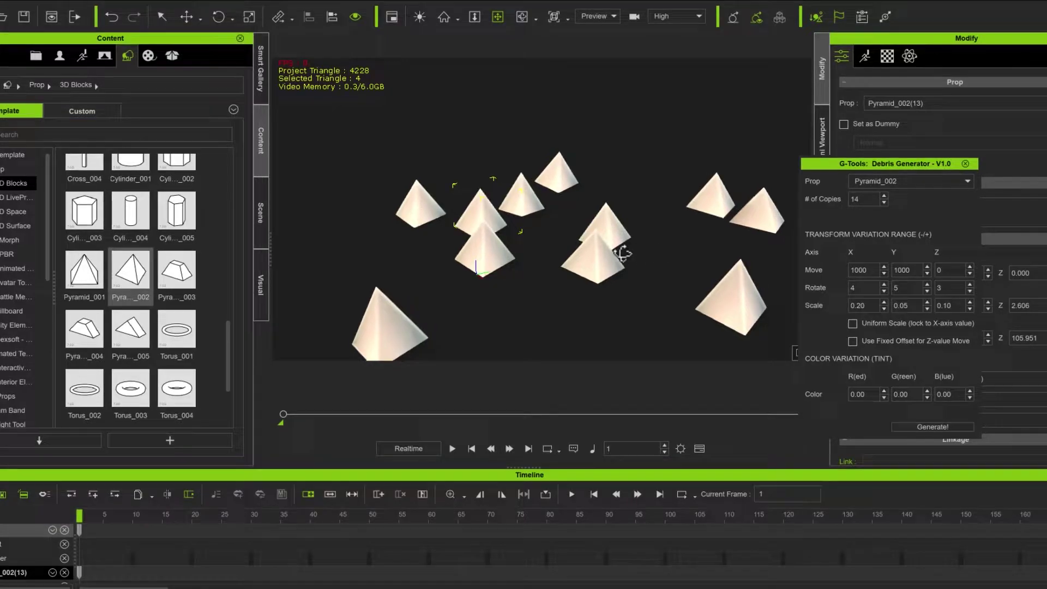
{"action": "mouse_move", "coordinate": [621, 252]}
{"action": "left_mouse_down", "text": "alt"}
{"action": "mouse_move", "coordinate": [691, 231]}
{"action": "mouse_move", "coordinate": [551, 249]}
{"action": "mouse_move", "coordinate": [742, 256]}
{"action": "mouse_move", "coordinate": [629, 249]}
{"action": "left_mouse_up", "text": "alt"}
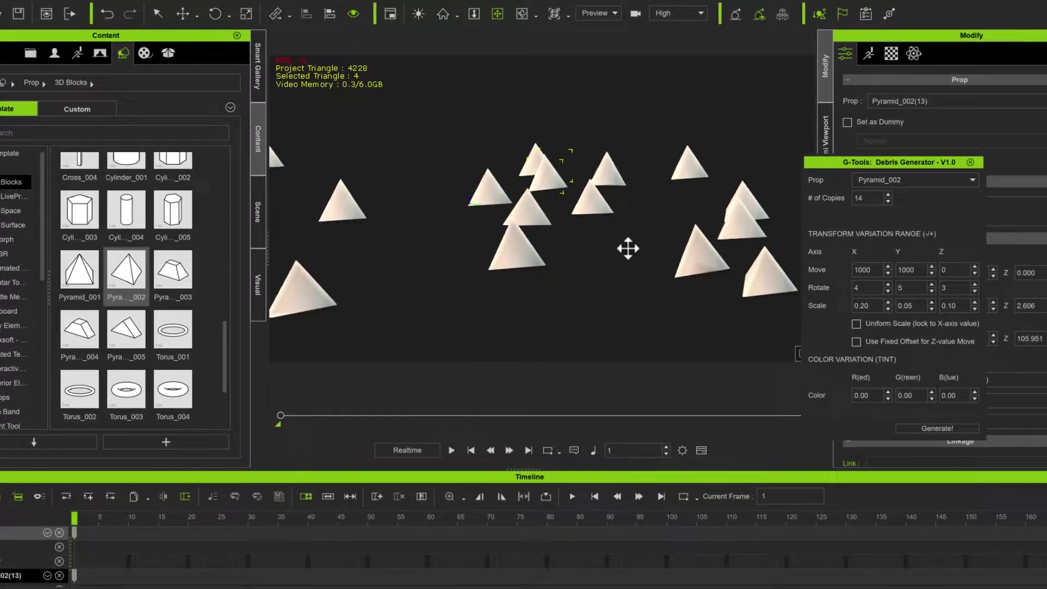
{"action": "scroll", "coordinate": [628, 249], "scroll_direction": "down", "scroll_amount": 3}
{"action": "mouse_move", "coordinate": [589, 215]}
{"action": "left_mouse_down", "text": "alt"}
{"action": "mouse_move", "coordinate": [681, 215]}
{"action": "mouse_move", "coordinate": [586, 252]}
{"action": "mouse_move", "coordinate": [671, 247]}
{"action": "left_mouse_up", "text": "alt"}
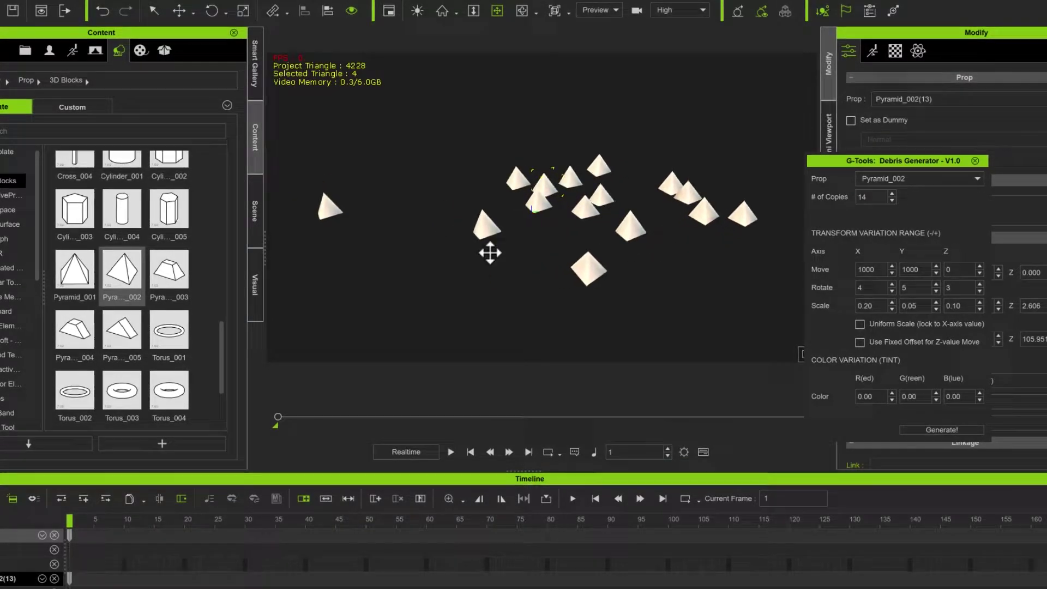
{"action": "left_click_drag", "start_coordinate": [900, 161], "coordinate": [766, 79]}
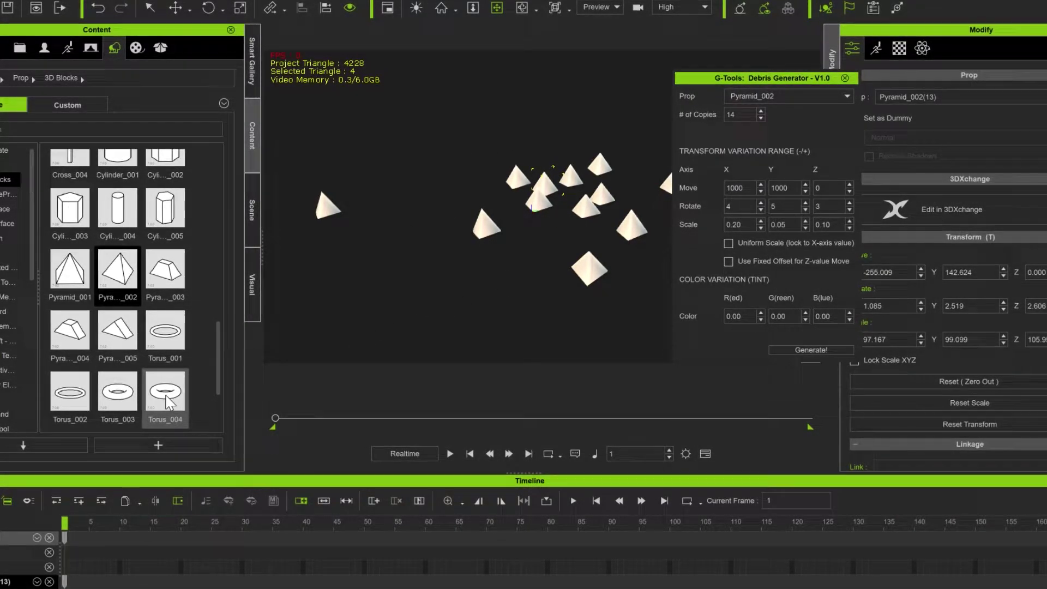
Drop Torus_004 into the scene, select it in the generator and raise its scale variation to 0.15.
{"action": "left_click_drag", "start_coordinate": [169, 401], "coordinate": [401, 273]}
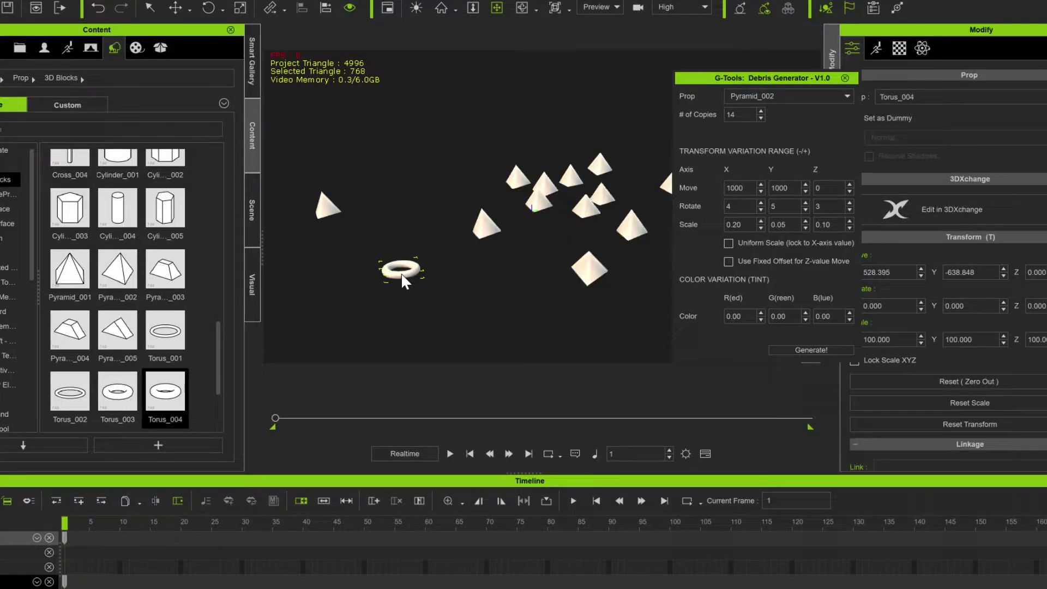
{"action": "left_click", "coordinate": [847, 96]}
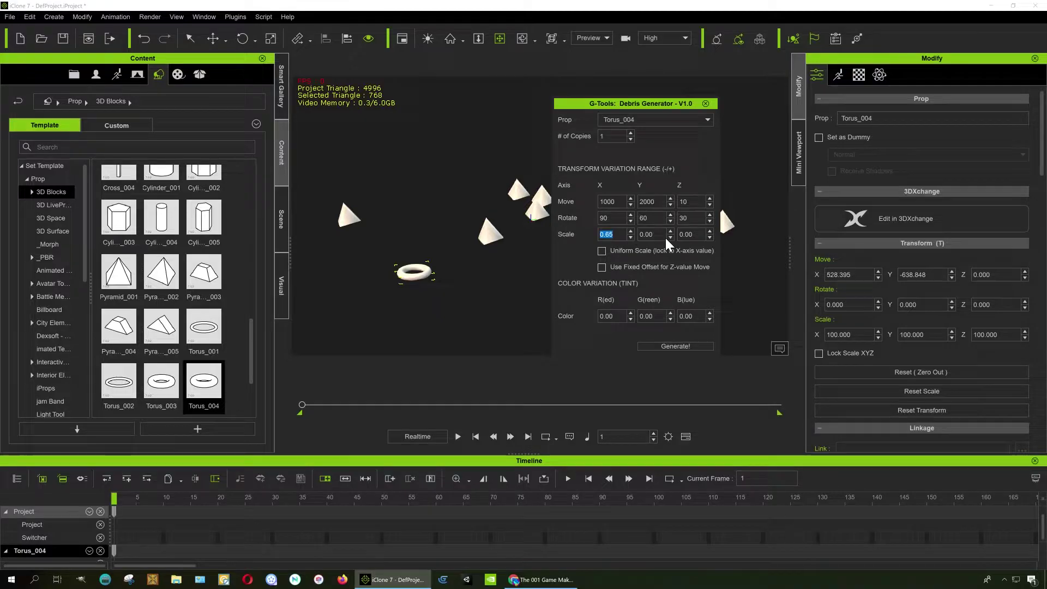
{"action": "left_click", "coordinate": [671, 230]}
{"action": "left_click", "coordinate": [710, 230]}
{"action": "left_click", "coordinate": [711, 229]}
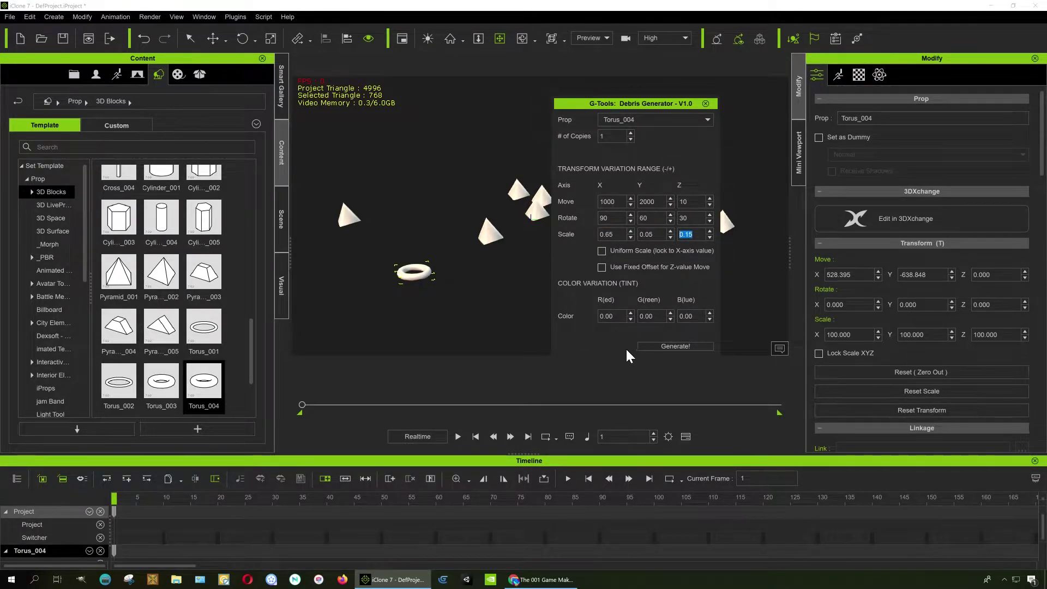
Raise the red tint variation for the torus, briefly checking the browser and returning.
{"action": "left_click", "coordinate": [631, 313]}
{"action": "left_click", "coordinate": [631, 313]}
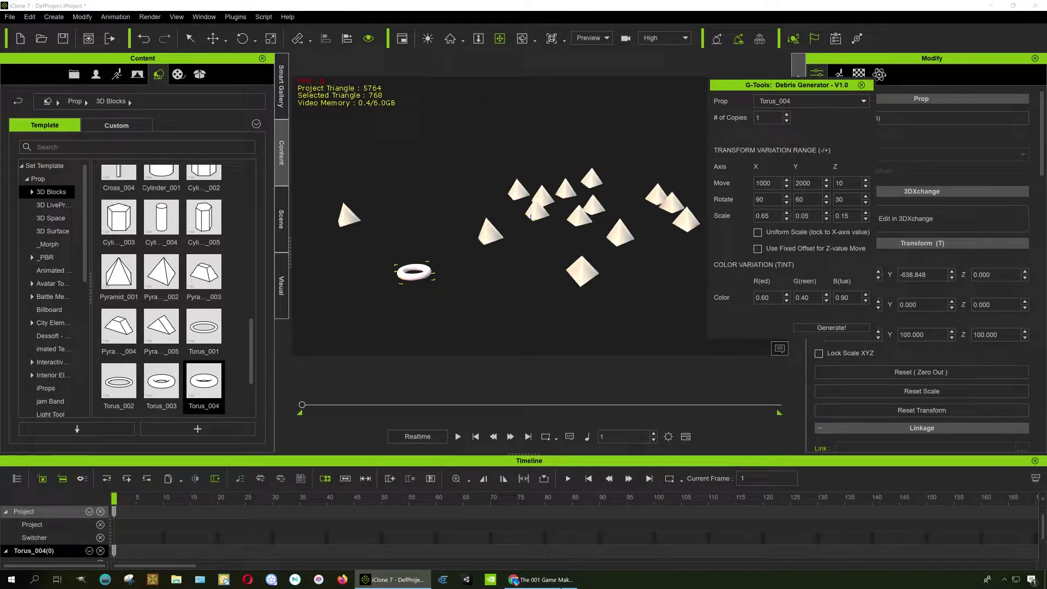
{"action": "left_click", "coordinate": [544, 579]}
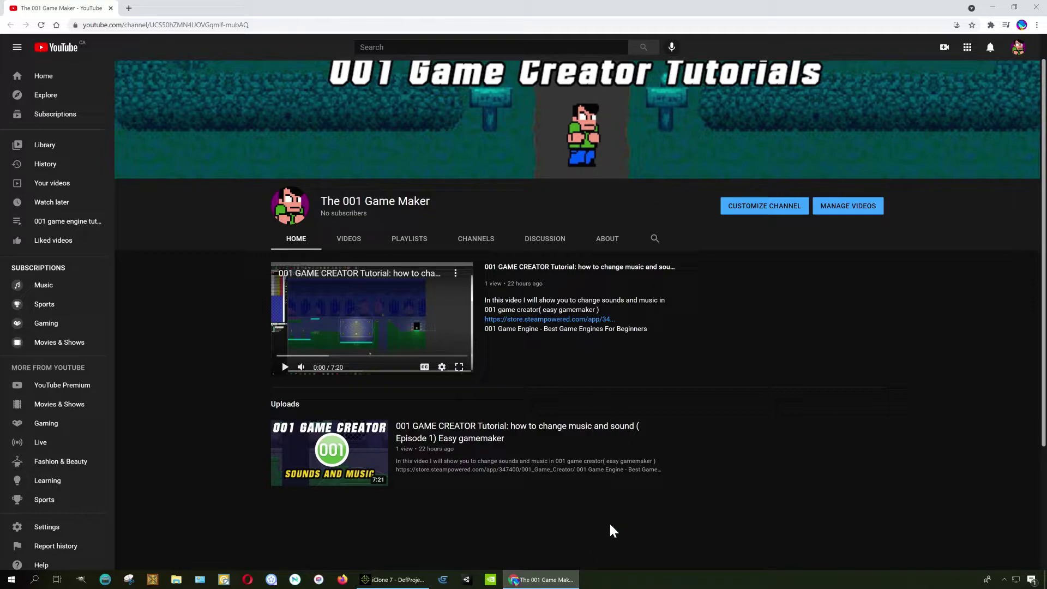
{"action": "key", "text": "alt+Tab"}
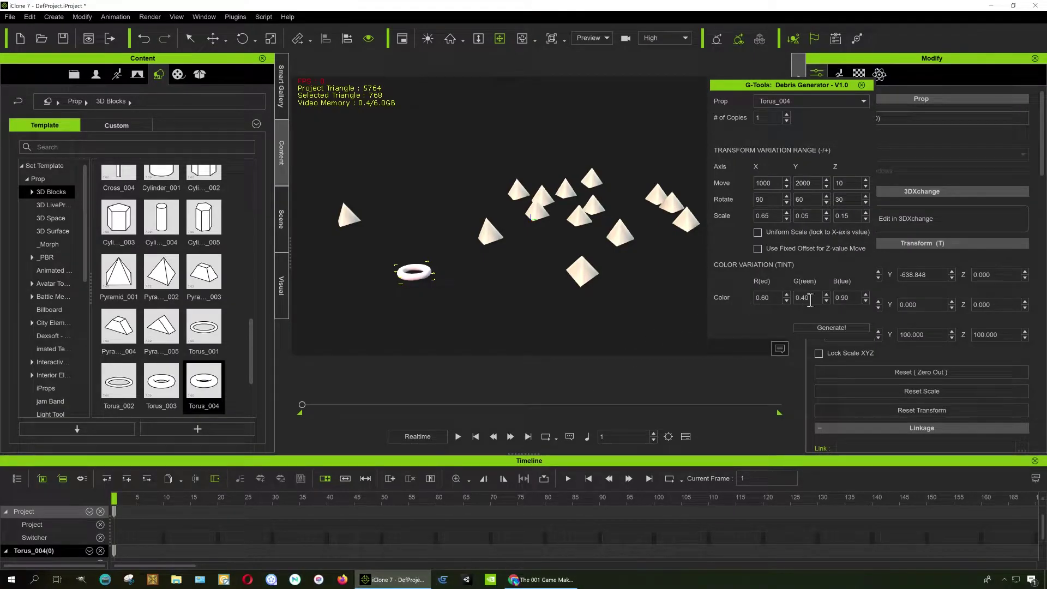
Generate ten tinted Torus_004 copies among the pyramids and pan over them.
{"action": "left_click", "coordinate": [821, 86]}
{"action": "left_click_drag", "start_coordinate": [817, 85], "coordinate": [773, 88]}
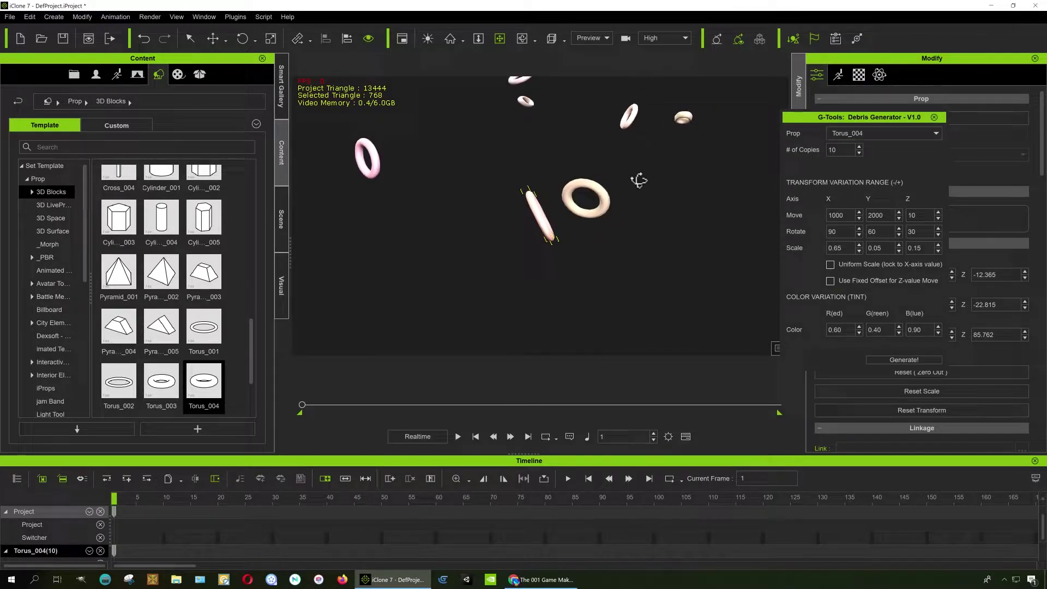
{"action": "mouse_move", "coordinate": [643, 130]}
{"action": "left_mouse_down"}
{"action": "mouse_move", "coordinate": [634, 174]}
{"action": "mouse_move", "coordinate": [660, 225]}
{"action": "mouse_move", "coordinate": [538, 219]}
{"action": "left_mouse_up"}
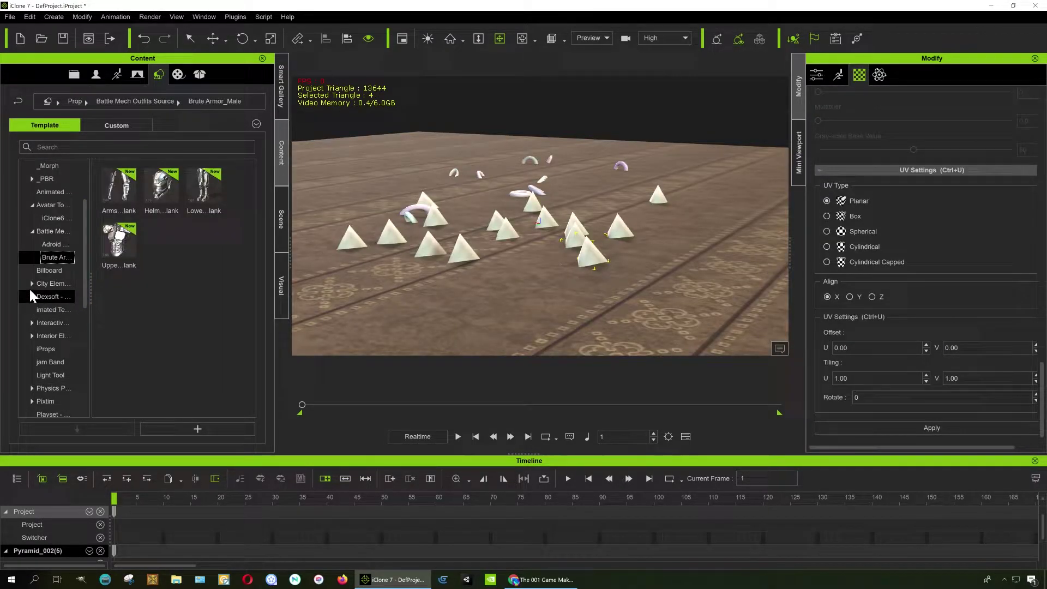
Scatter twenty Building_C 01 houses from City Elements > Buildings and look down over the town.
{"action": "left_click", "coordinate": [33, 282]}
{"action": "left_click", "coordinate": [46, 299]}
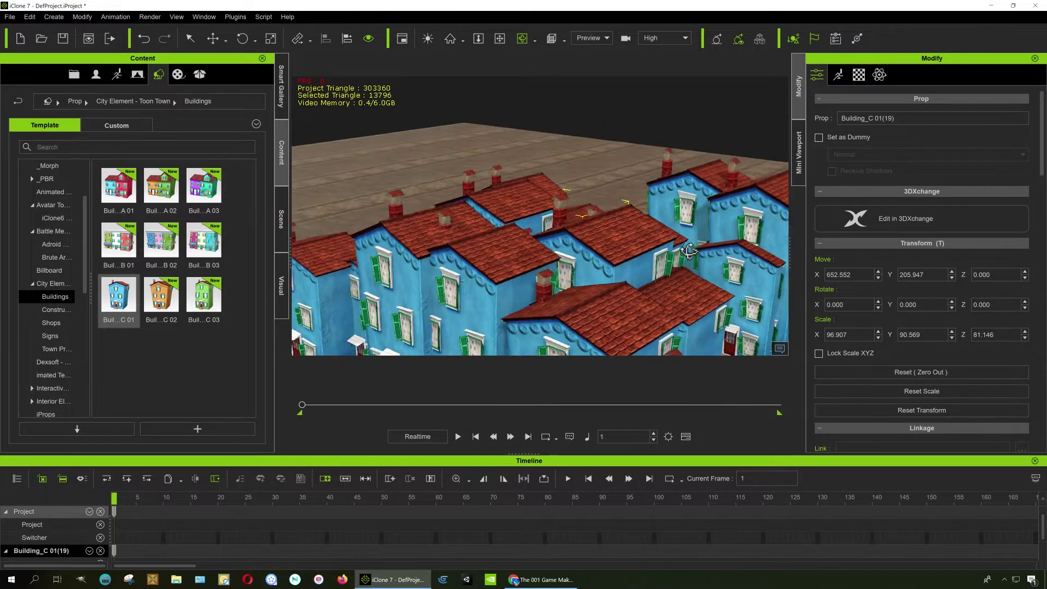
{"action": "mouse_move", "coordinate": [641, 237]}
{"action": "left_mouse_down"}
{"action": "mouse_move", "coordinate": [578, 368]}
{"action": "mouse_move", "coordinate": [577, 266]}
{"action": "mouse_move", "coordinate": [526, 285]}
{"action": "left_mouse_up"}
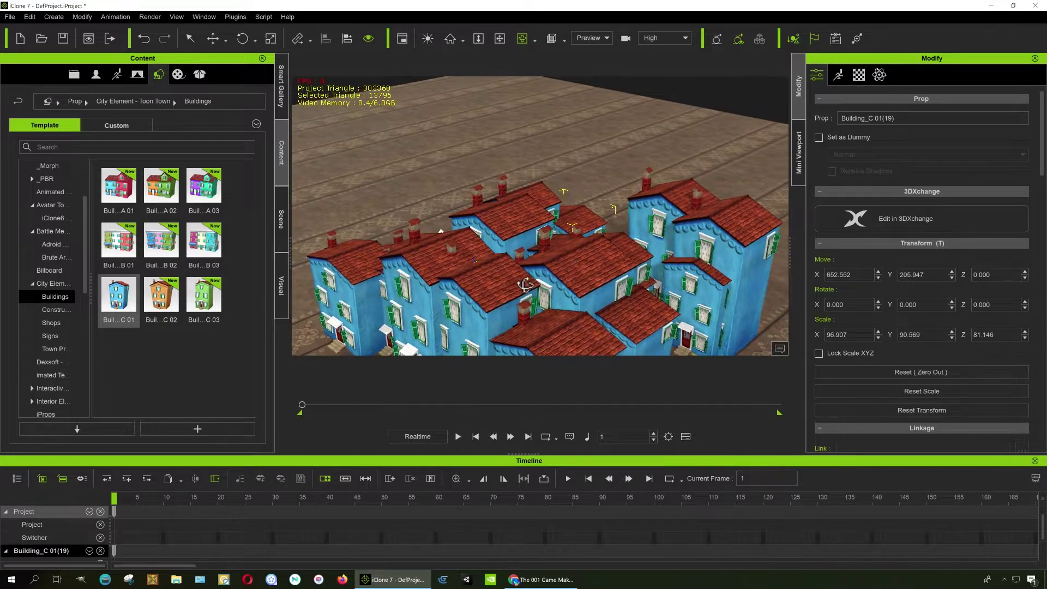
{"action": "left_click_drag", "start_coordinate": [628, 261], "coordinate": [511, 240]}
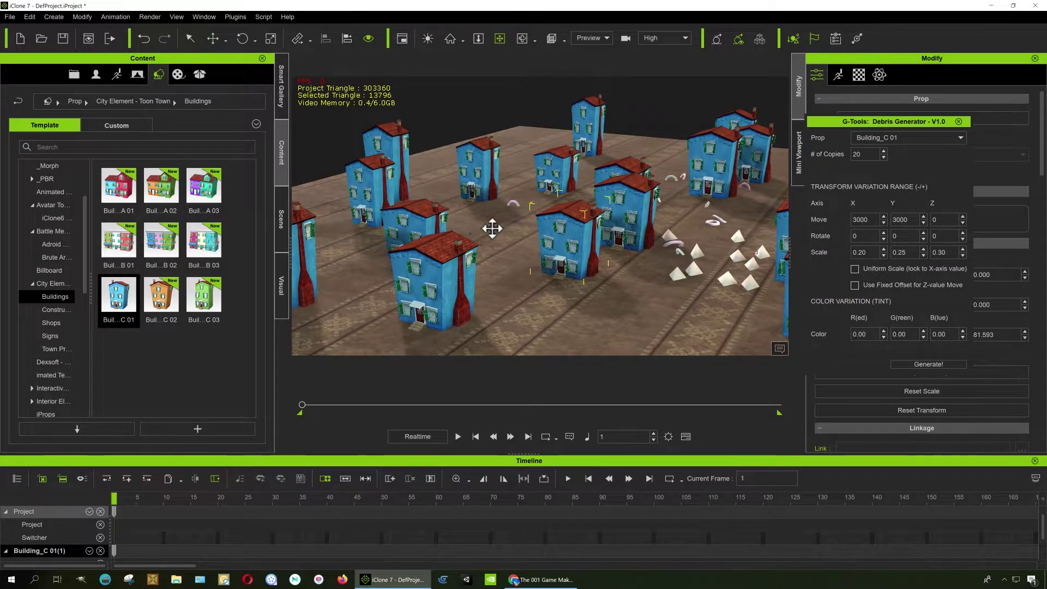
{"action": "mouse_move", "coordinate": [492, 228]}
{"action": "left_mouse_down"}
{"action": "mouse_move", "coordinate": [517, 186]}
{"action": "mouse_move", "coordinate": [742, 245]}
{"action": "mouse_move", "coordinate": [852, 233]}
{"action": "left_mouse_up"}
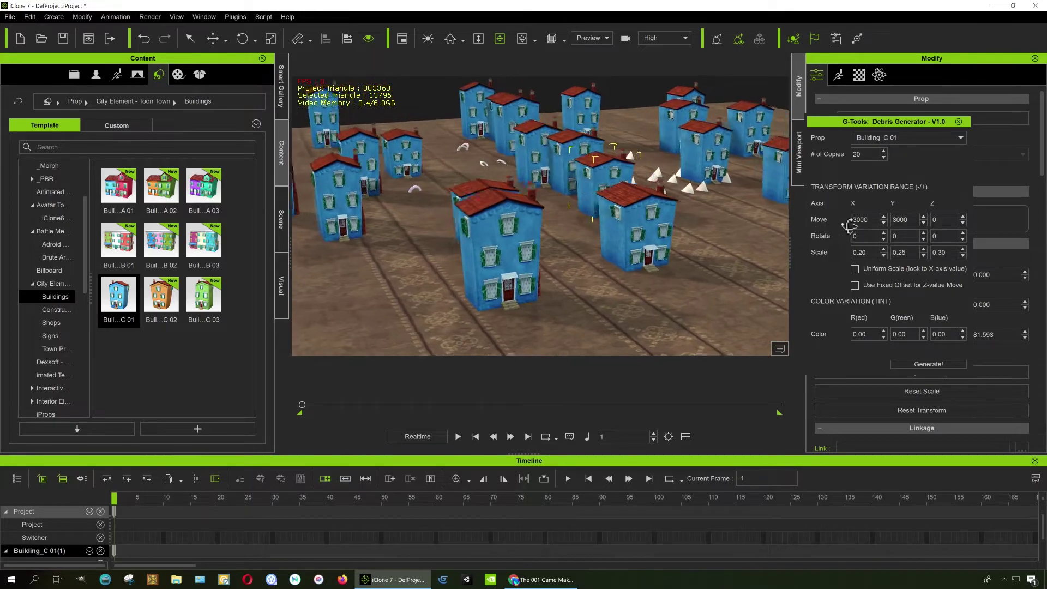
Add a Fence_B prop and tour the view around the scattered houses and pyramids.
{"action": "left_click_drag", "start_coordinate": [574, 204], "coordinate": [662, 219]}
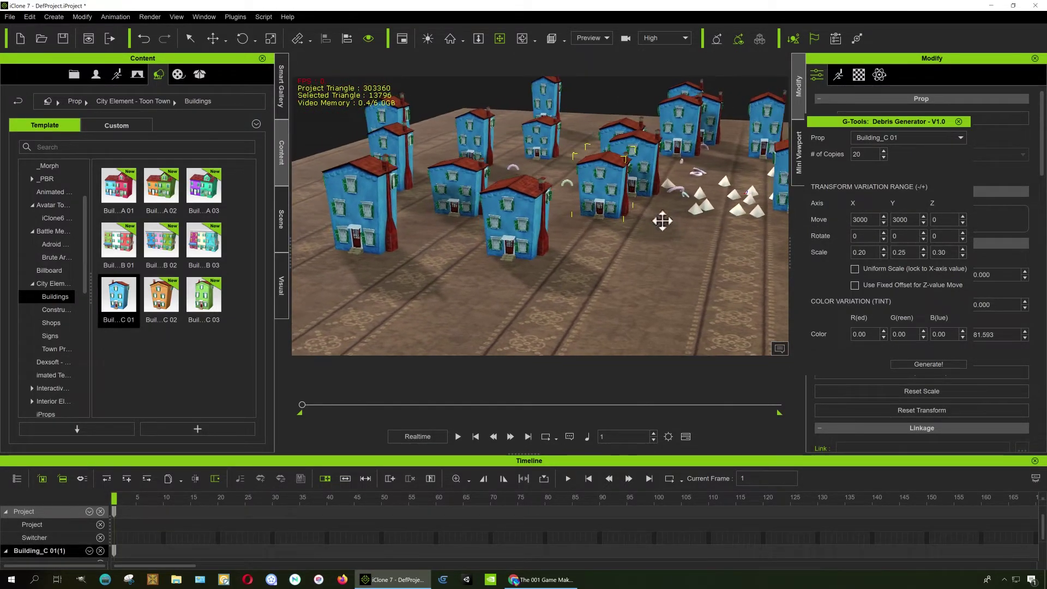
{"action": "left_click_drag", "start_coordinate": [670, 168], "coordinate": [612, 243]}
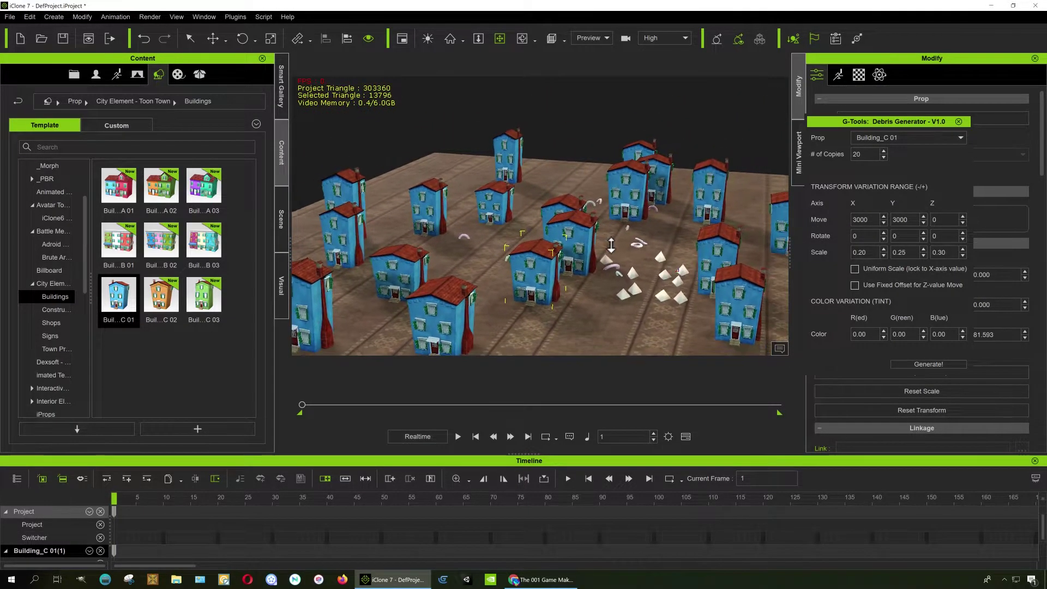
{"action": "left_click_drag", "start_coordinate": [626, 256], "coordinate": [582, 233]}
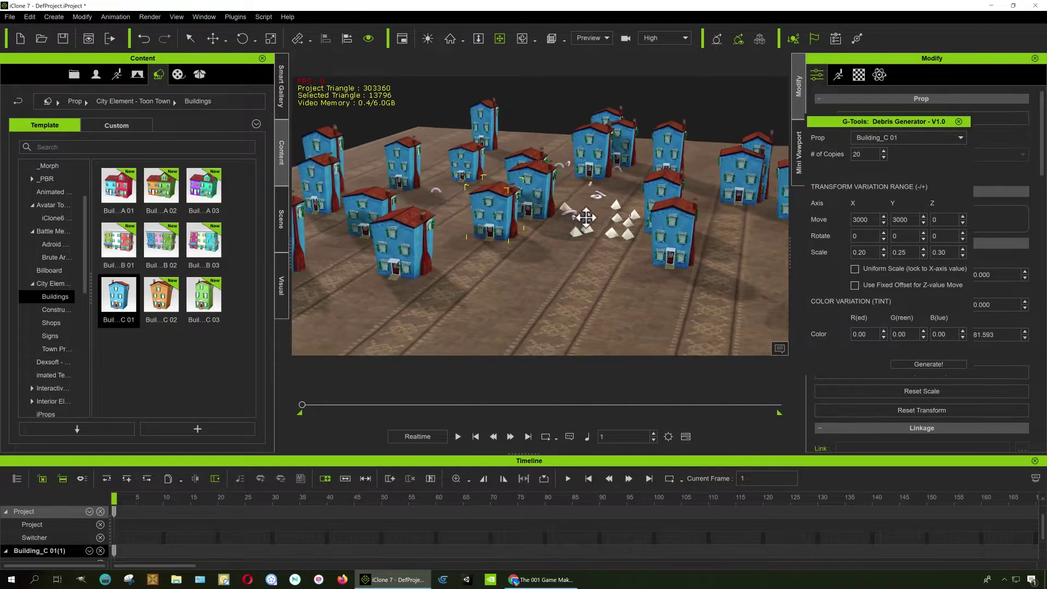
{"action": "left_click_drag", "start_coordinate": [604, 243], "coordinate": [573, 205]}
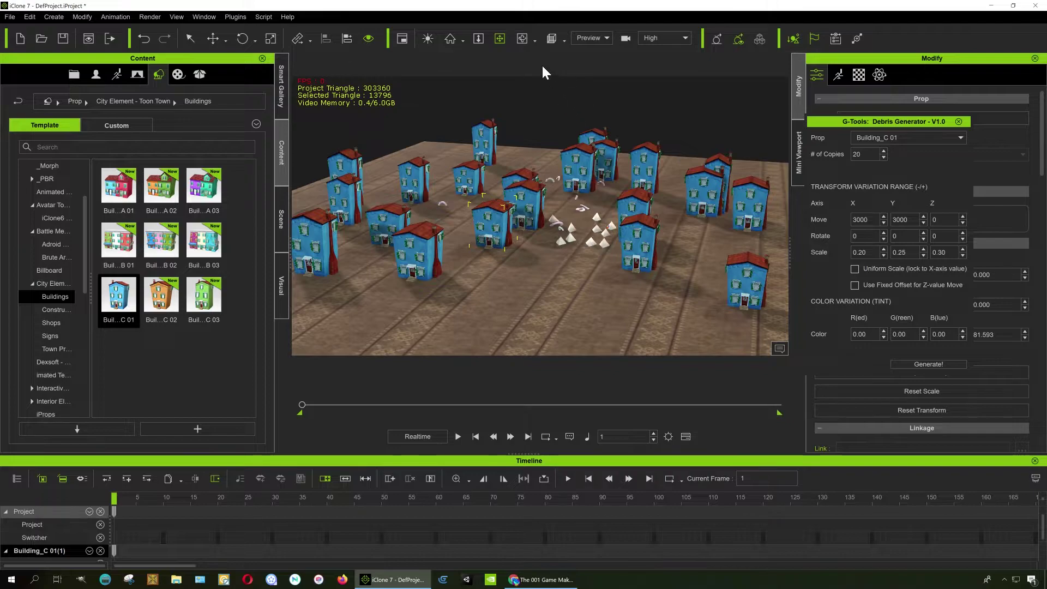
{"action": "left_click_drag", "start_coordinate": [615, 236], "coordinate": [517, 222]}
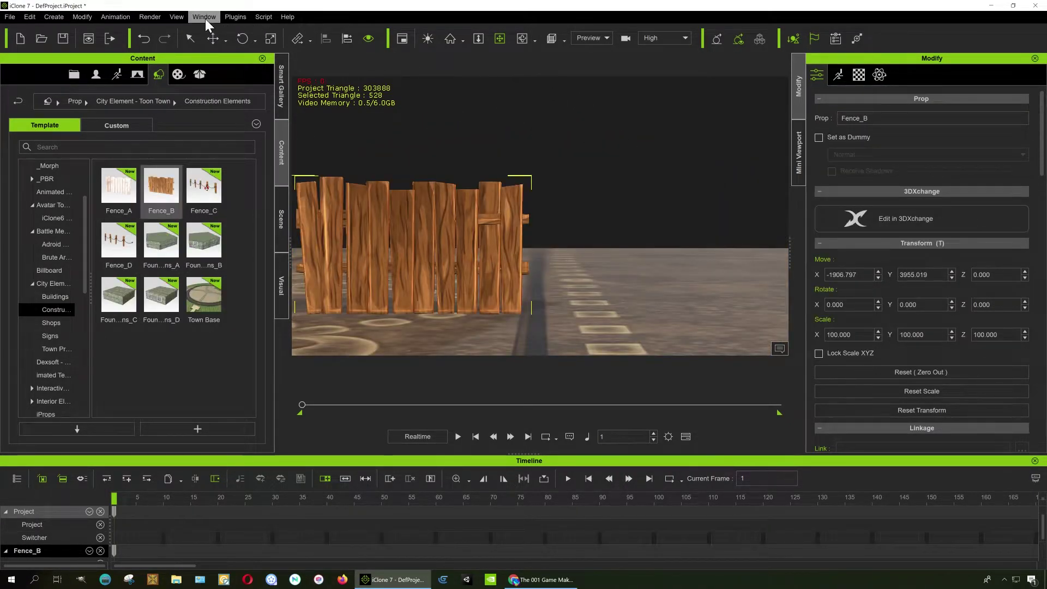
Generate a fixed-offset row of Fence_B pieces along X, then add Plant_A with 50 copies.
{"action": "left_click", "coordinate": [237, 18]}
{"action": "mouse_move", "coordinate": [257, 72]}
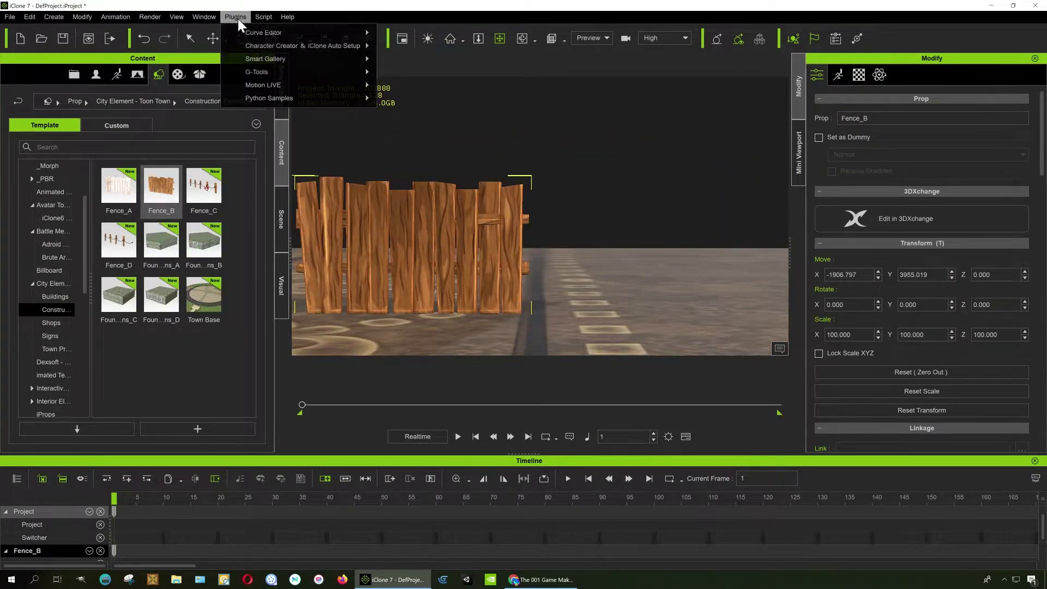
{"action": "left_click", "coordinate": [423, 75]}
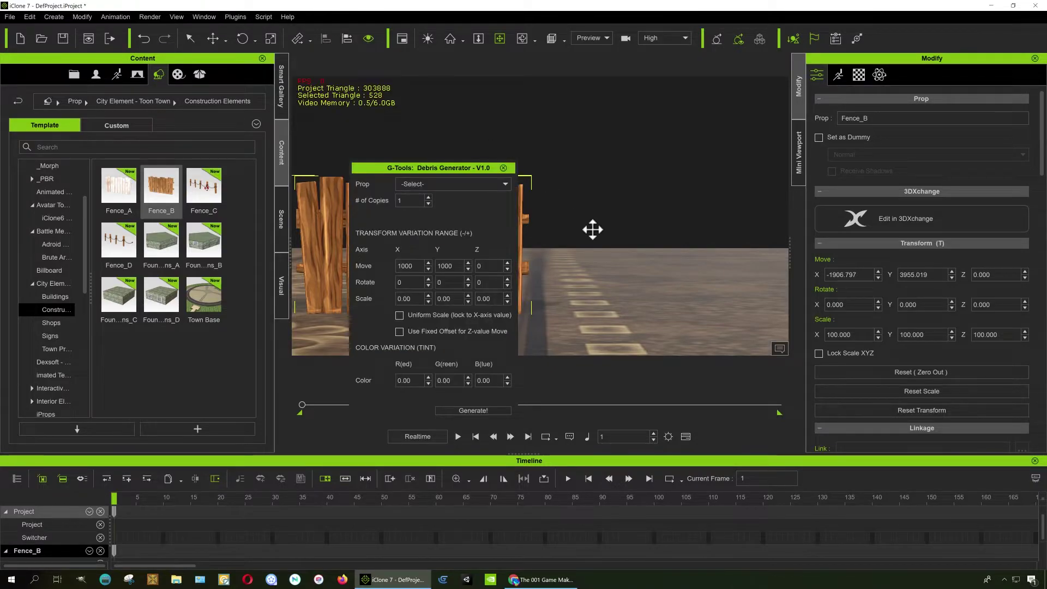
{"action": "left_click_drag", "start_coordinate": [475, 166], "coordinate": [808, 72]}
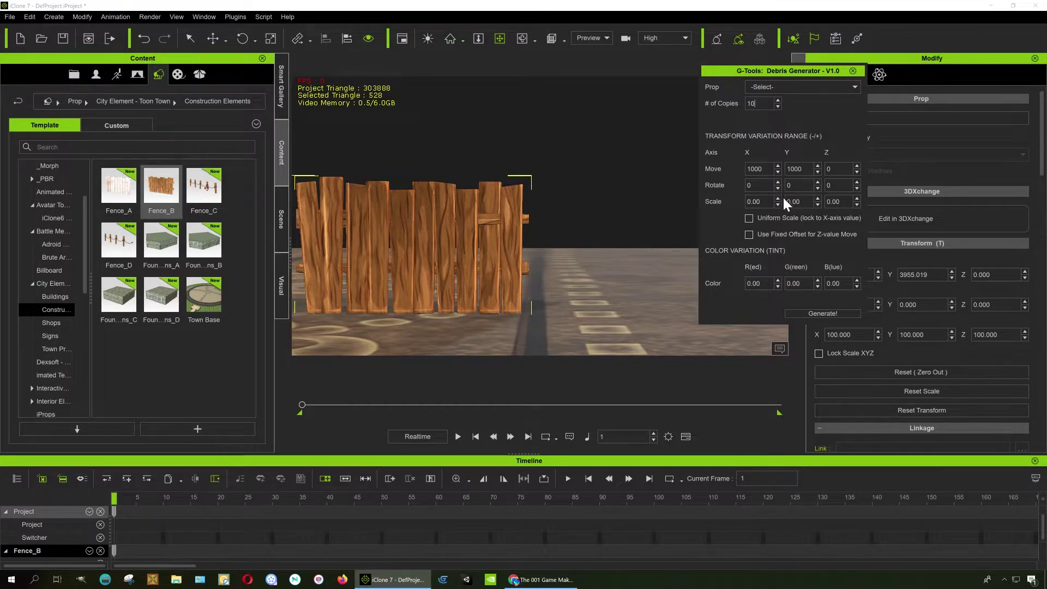
{"action": "type", "text": "0"}
{"action": "type", "text": "50"}
{"action": "type", "text": "0"}
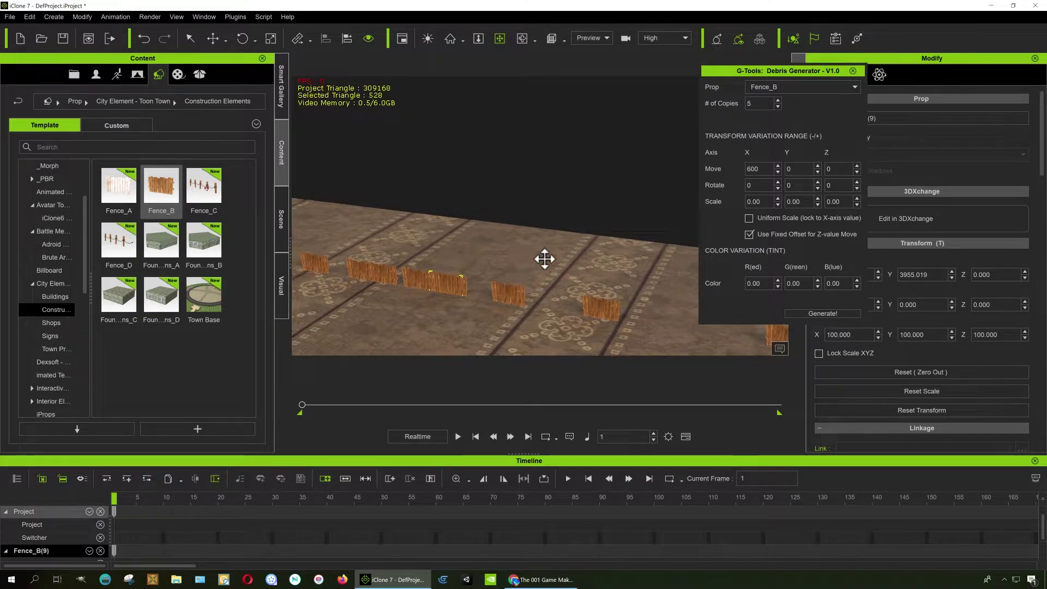
{"action": "left_click_drag", "start_coordinate": [540, 275], "coordinate": [575, 249]}
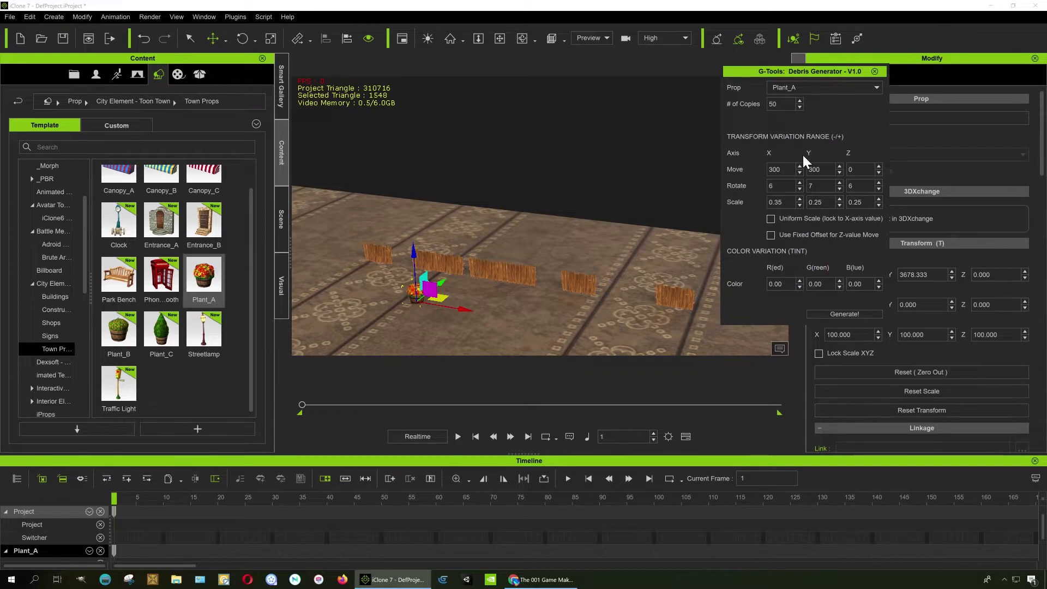
Generate fifty Plant_A flower pots by the fences, inspect them, and add a Plant_C tree.
{"action": "left_click", "coordinate": [835, 315]}
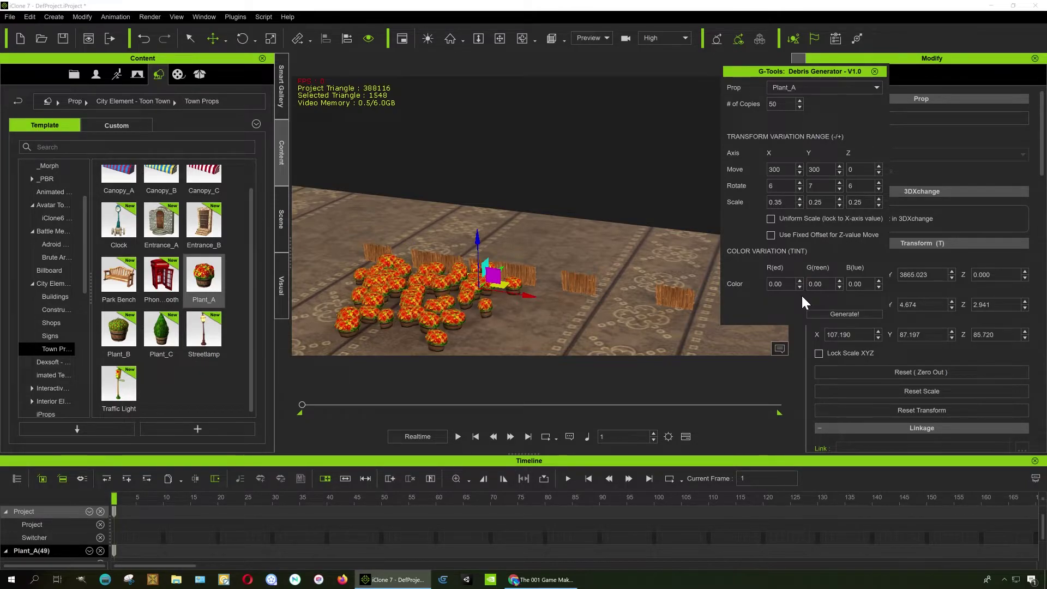
{"action": "left_click", "coordinate": [874, 73]}
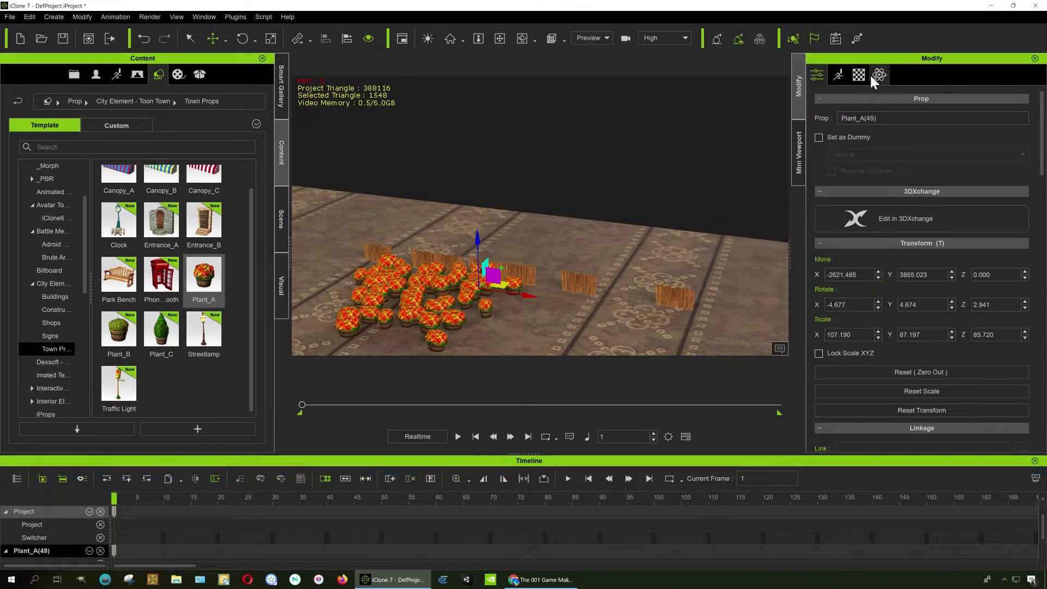
{"action": "left_click", "coordinate": [522, 38]}
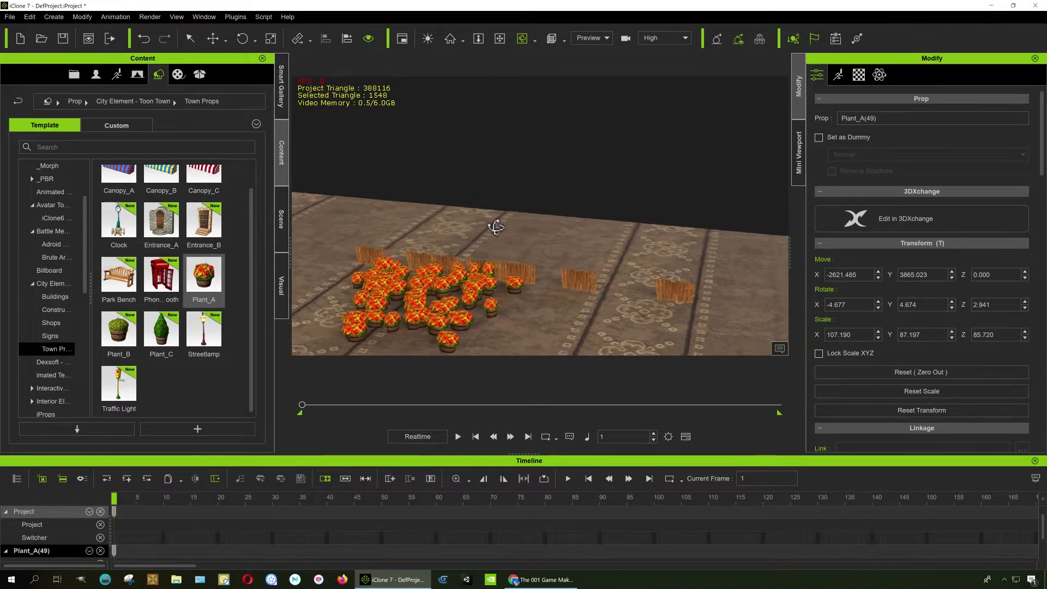
{"action": "mouse_move", "coordinate": [491, 270]}
{"action": "left_mouse_down"}
{"action": "mouse_move", "coordinate": [591, 282]}
{"action": "mouse_move", "coordinate": [507, 205]}
{"action": "mouse_move", "coordinate": [343, 245]}
{"action": "mouse_move", "coordinate": [409, 262]}
{"action": "left_mouse_up"}
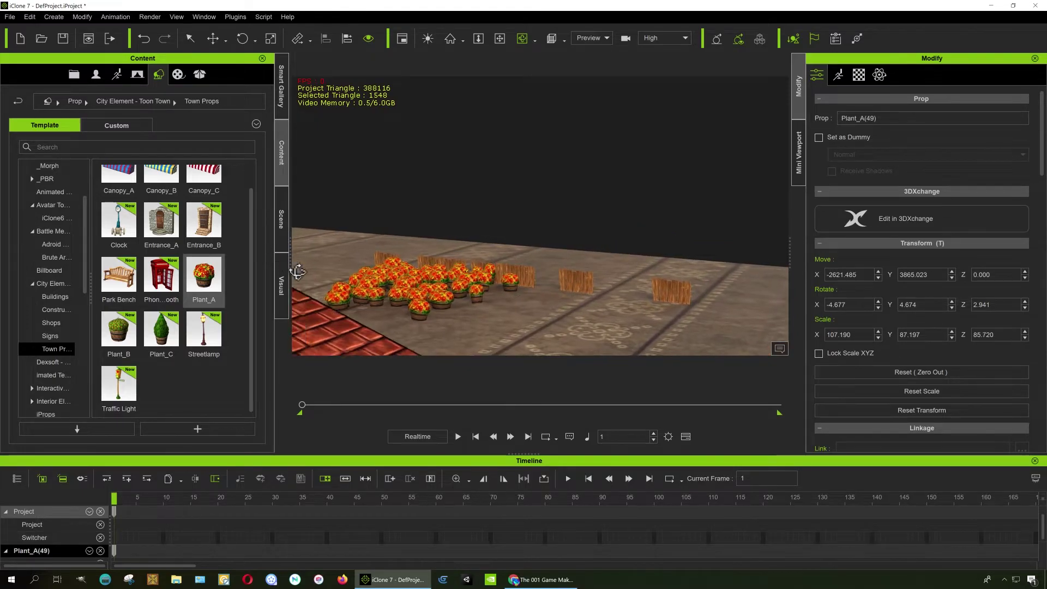
{"action": "scroll", "coordinate": [515, 249], "scroll_direction": "up", "scroll_amount": 6}
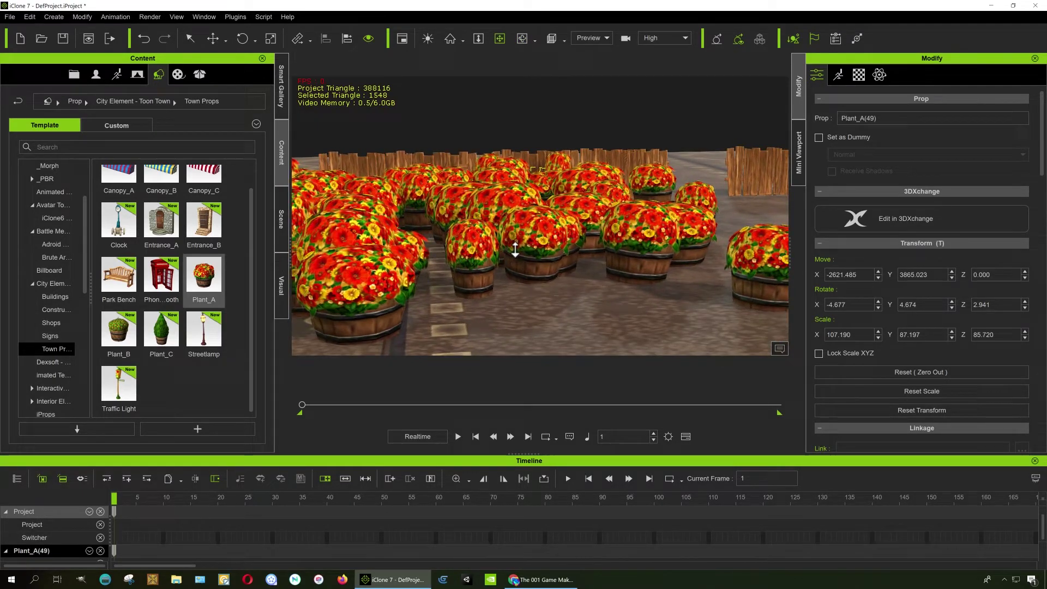
{"action": "mouse_move", "coordinate": [516, 251]}
{"action": "left_mouse_down"}
{"action": "mouse_move", "coordinate": [568, 237]}
{"action": "mouse_move", "coordinate": [590, 261]}
{"action": "mouse_move", "coordinate": [544, 258]}
{"action": "mouse_move", "coordinate": [598, 246]}
{"action": "mouse_move", "coordinate": [612, 270]}
{"action": "mouse_move", "coordinate": [511, 267]}
{"action": "mouse_move", "coordinate": [445, 284]}
{"action": "mouse_move", "coordinate": [475, 270]}
{"action": "mouse_move", "coordinate": [447, 276]}
{"action": "left_mouse_up"}
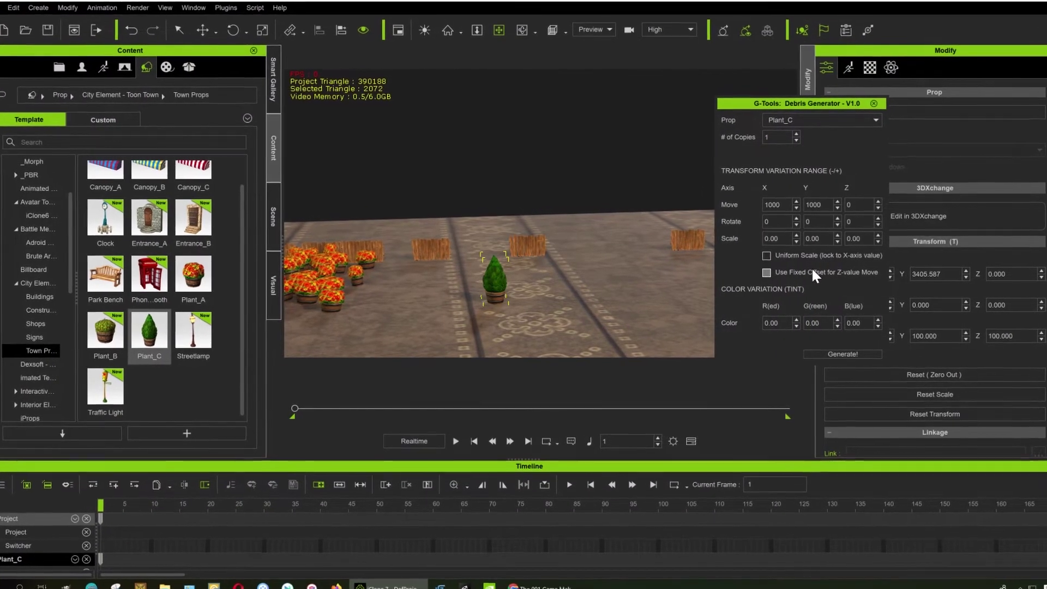
Set Move X and Y to 300 for Plant_C, raise the copy count and generate the grove.
{"action": "double_click", "coordinate": [785, 201]}
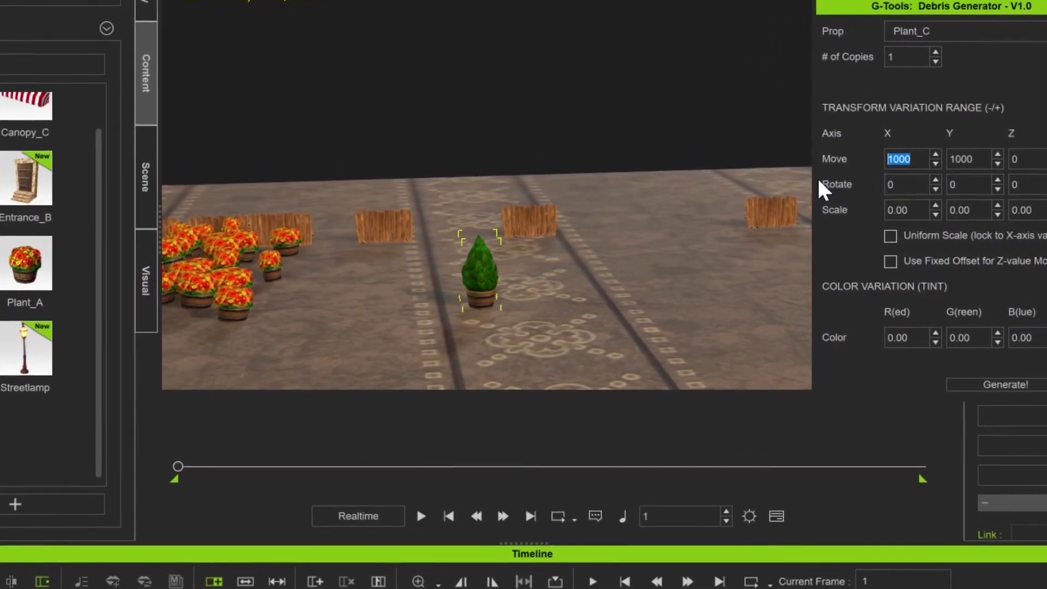
{"action": "type", "text": "300"}
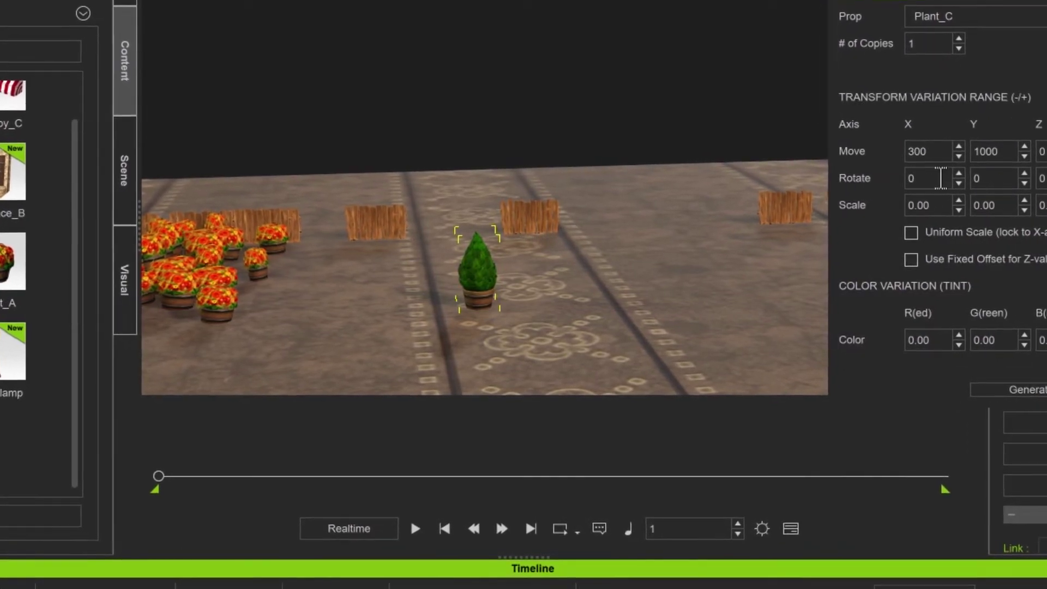
{"action": "key", "text": "Tab"}
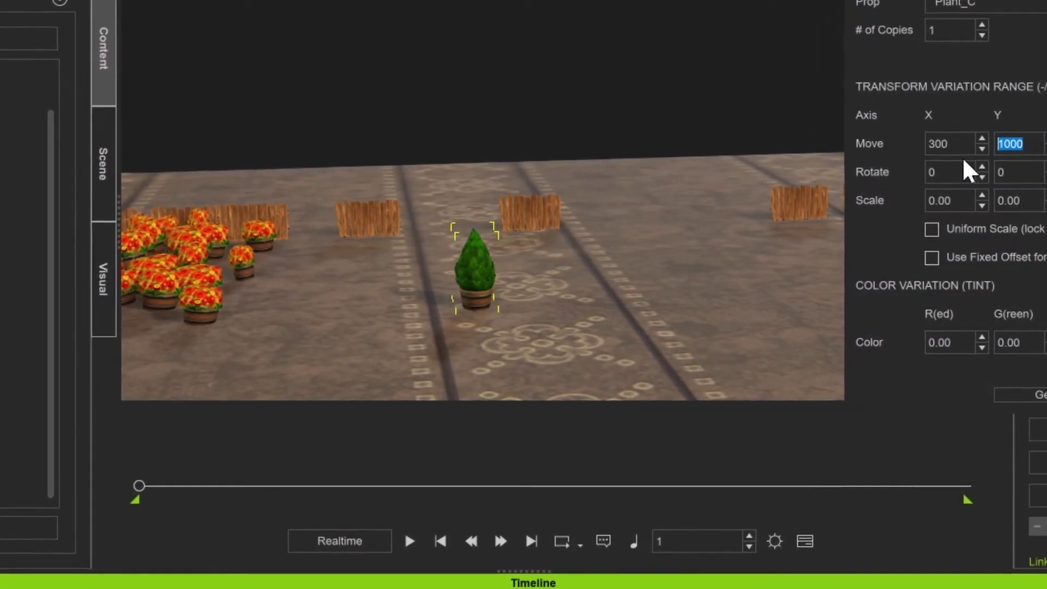
{"action": "type", "text": "3"}
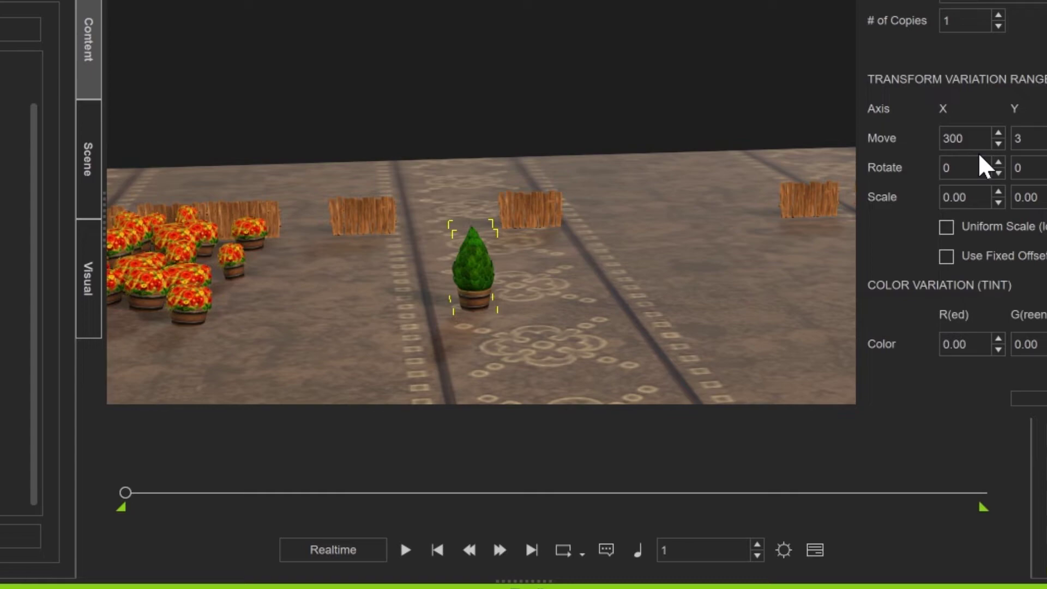
{"action": "type", "text": "00"}
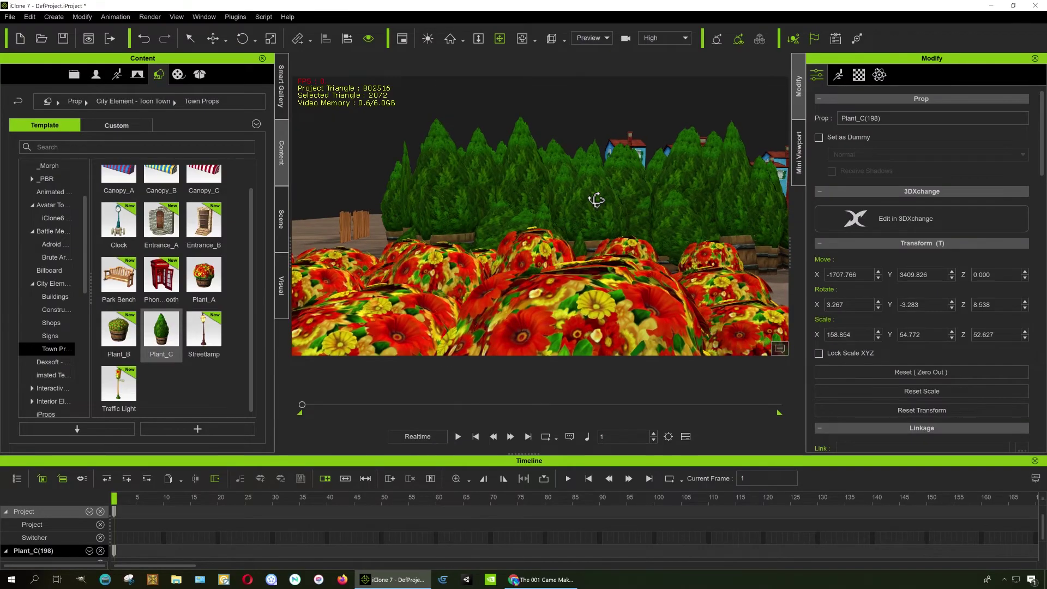
{"action": "scroll", "coordinate": [597, 201], "scroll_direction": "up", "scroll_amount": 4}
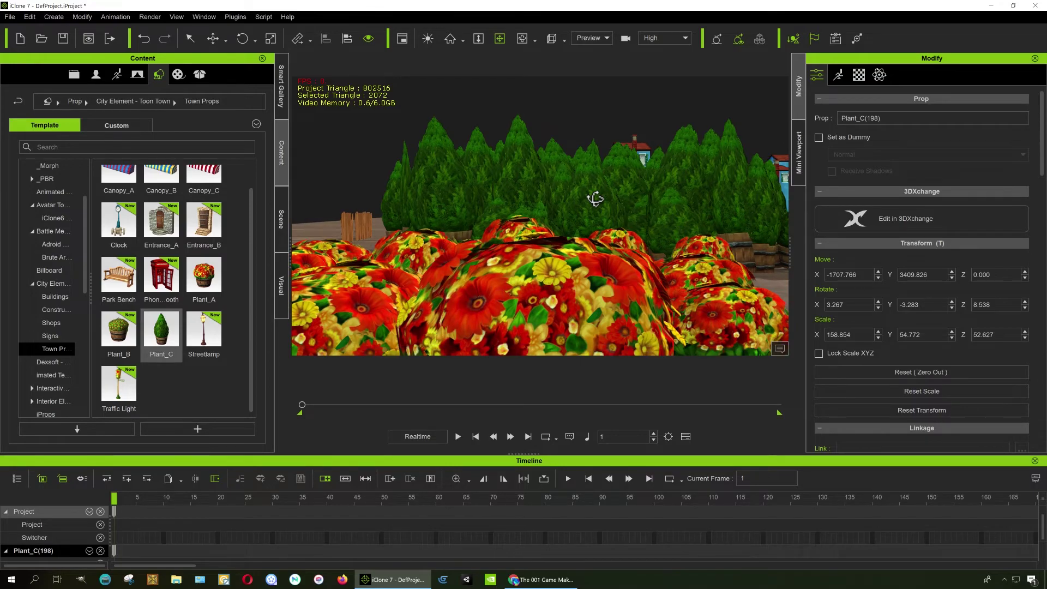
{"action": "scroll", "coordinate": [596, 199], "scroll_direction": "down", "scroll_amount": 4}
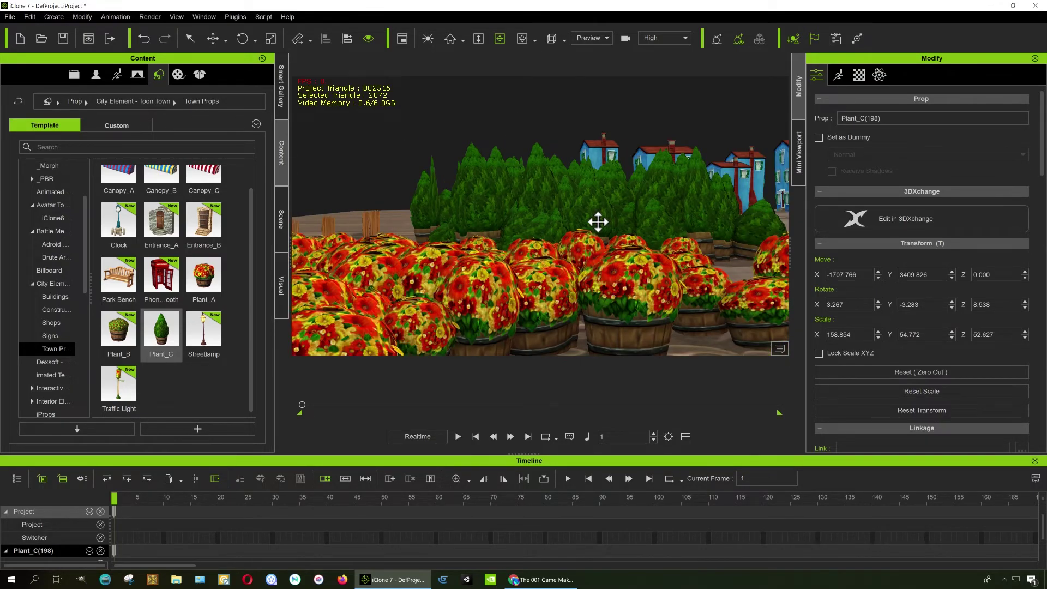
{"action": "scroll", "coordinate": [597, 221], "scroll_direction": "up", "scroll_amount": 3}
{"action": "scroll", "coordinate": [598, 221], "scroll_direction": "up", "scroll_amount": 1}
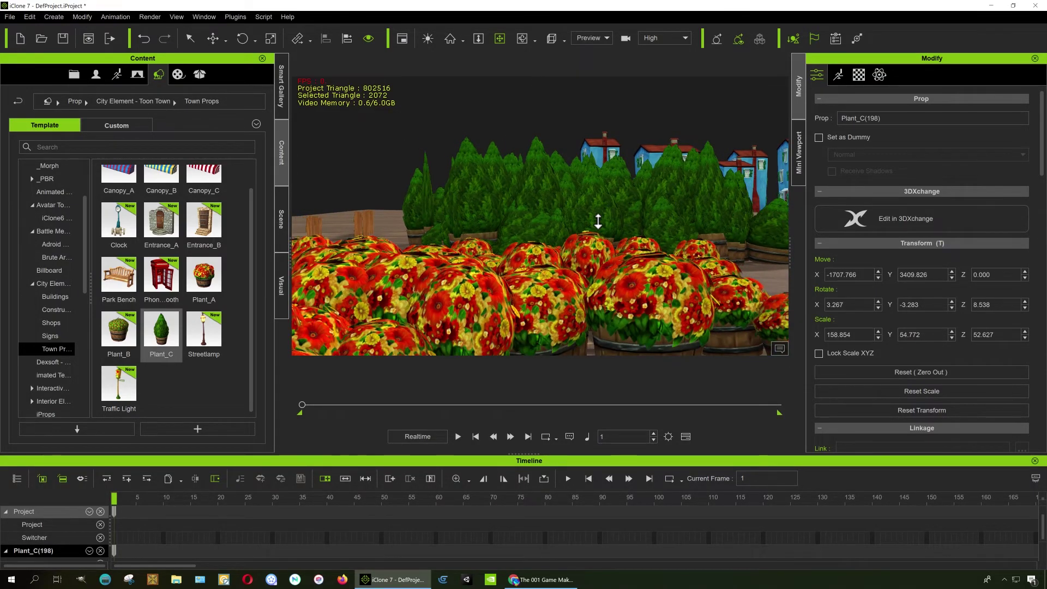